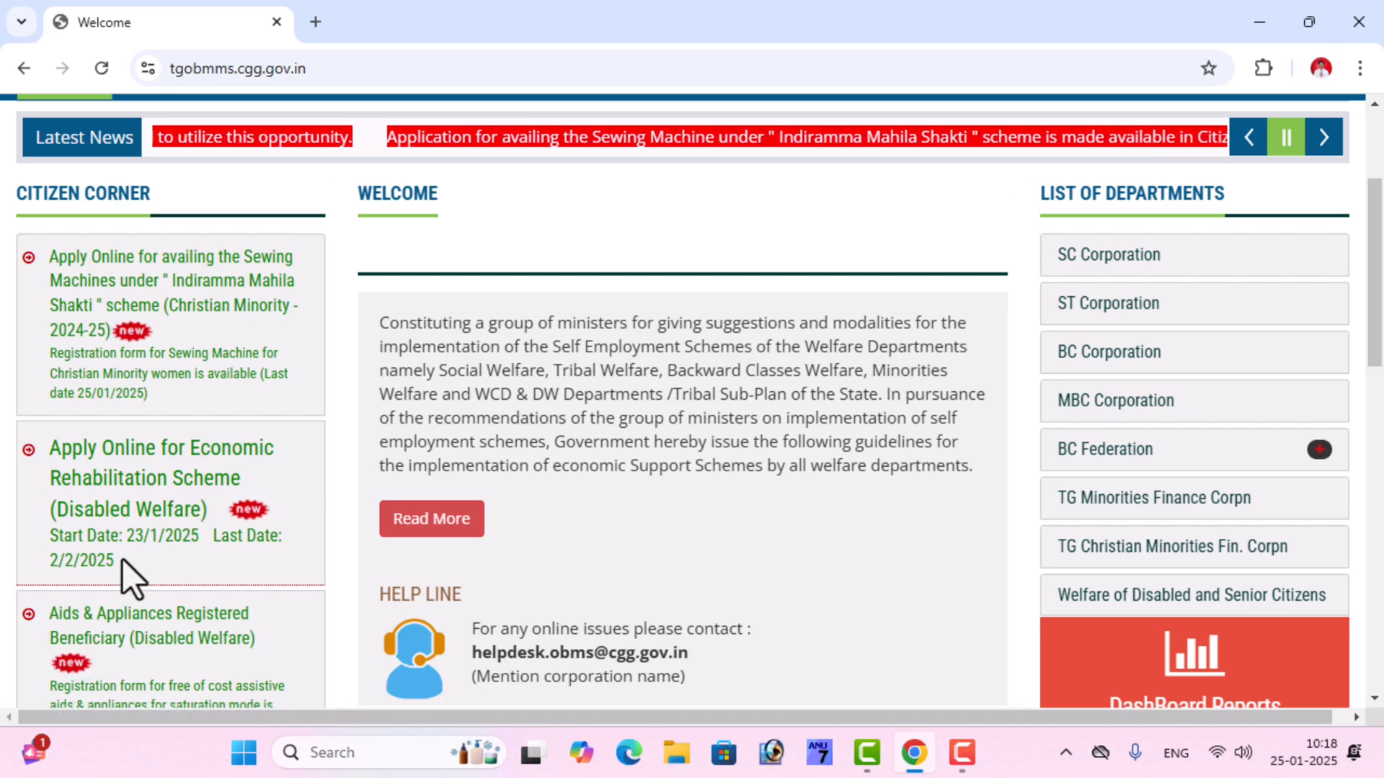
# Step: Open the online application for the Economic Rehabilitation Scheme (Disabled Welfare) and start the ERS registration
pyautogui.click(130, 513)
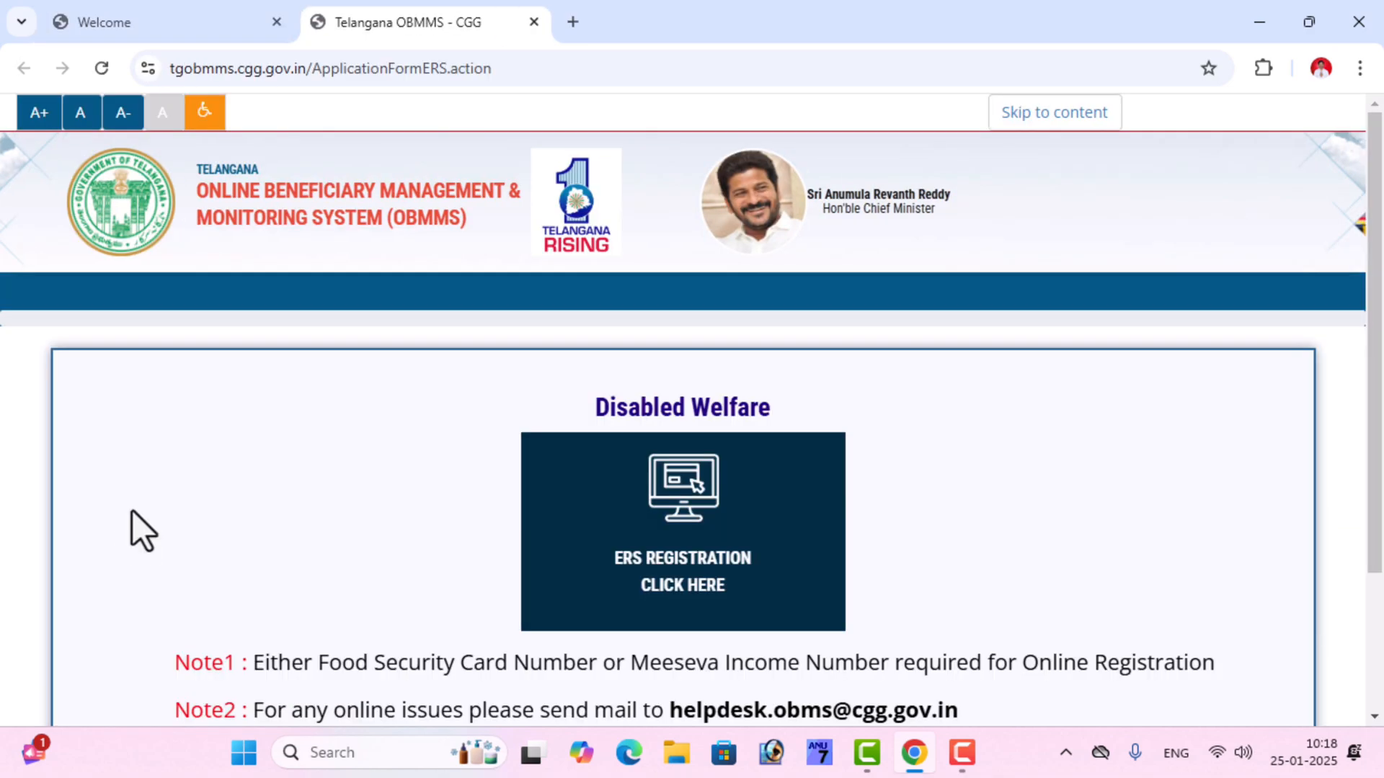
pyautogui.scroll(-3, 922, 533)
pyautogui.scroll(3, 797, 551)
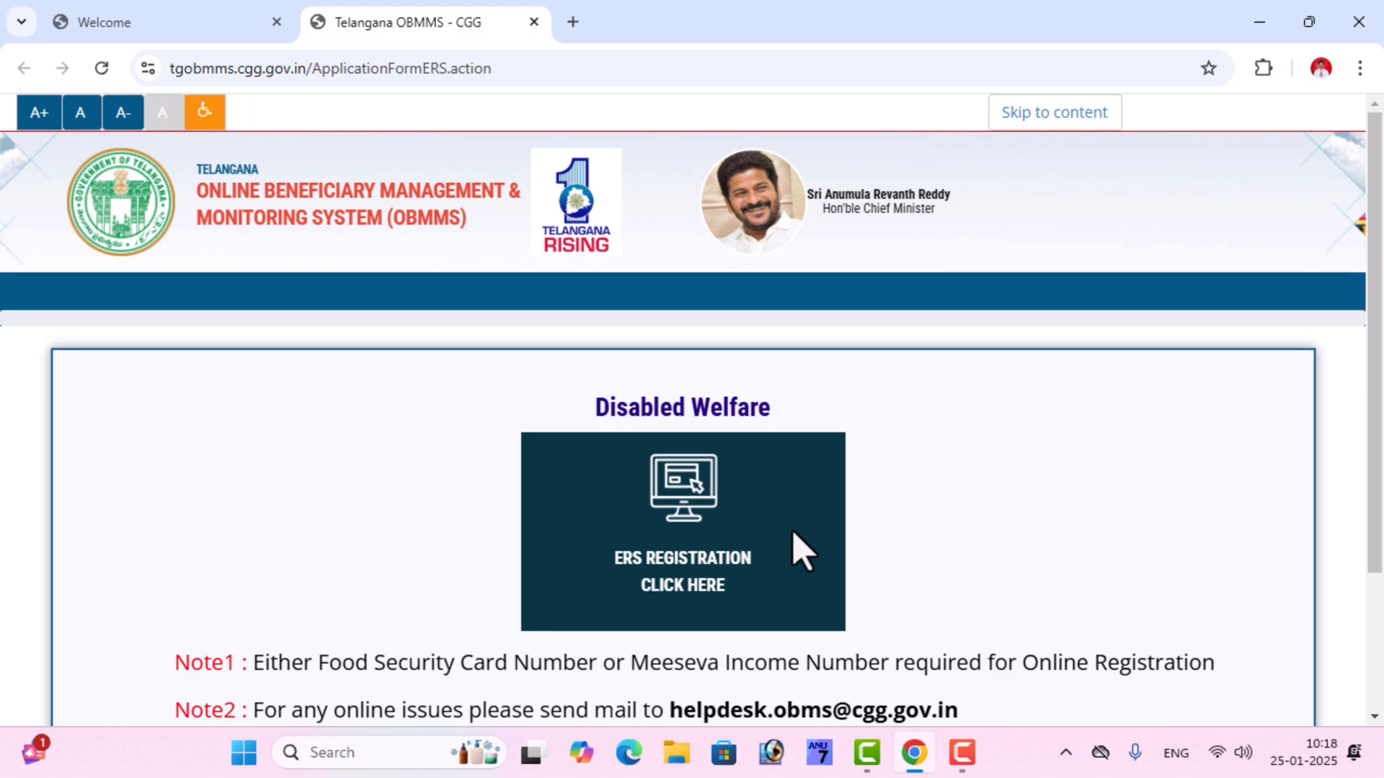
pyautogui.click(681, 494)
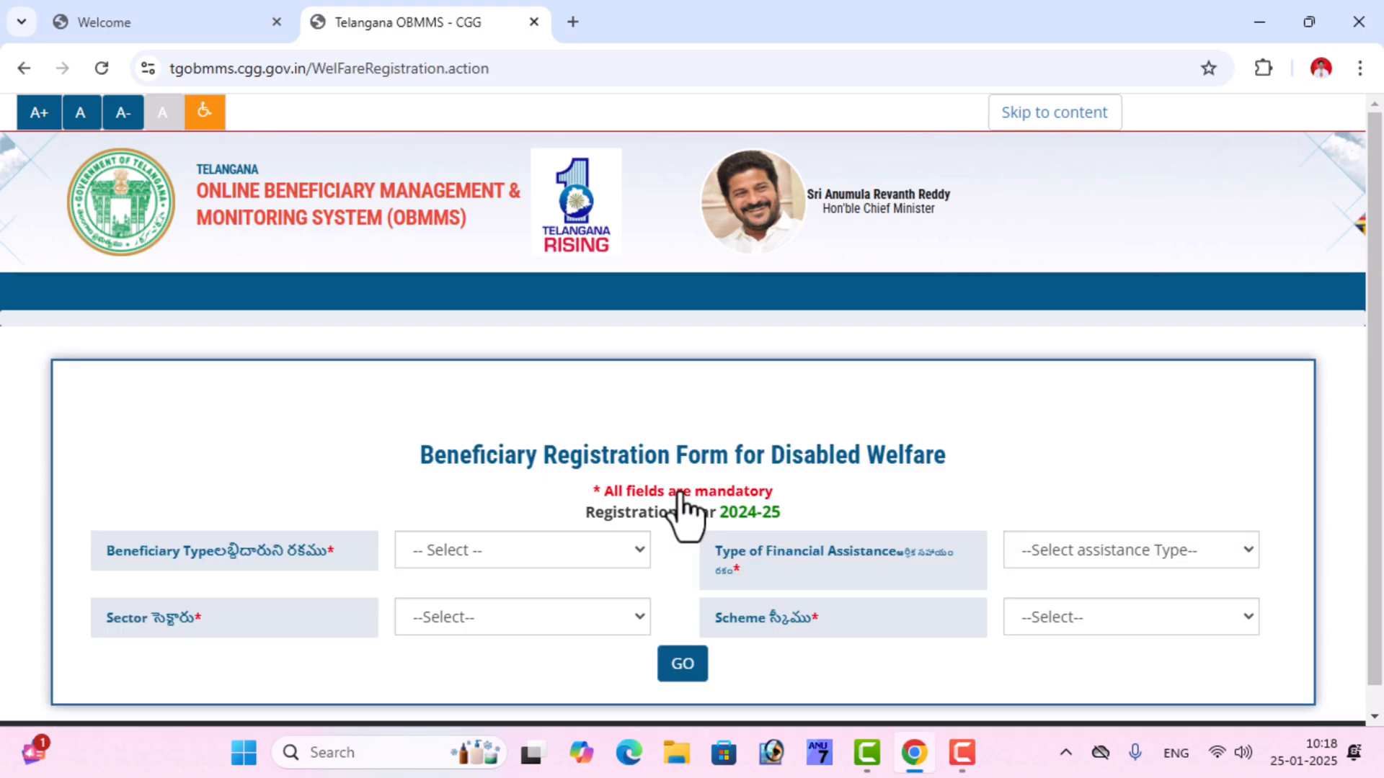
# Step: Set the beneficiary type to Individual and the type of financial assistance to Schemes Without Bank Linkage
pyautogui.scroll(-1, 679, 497)
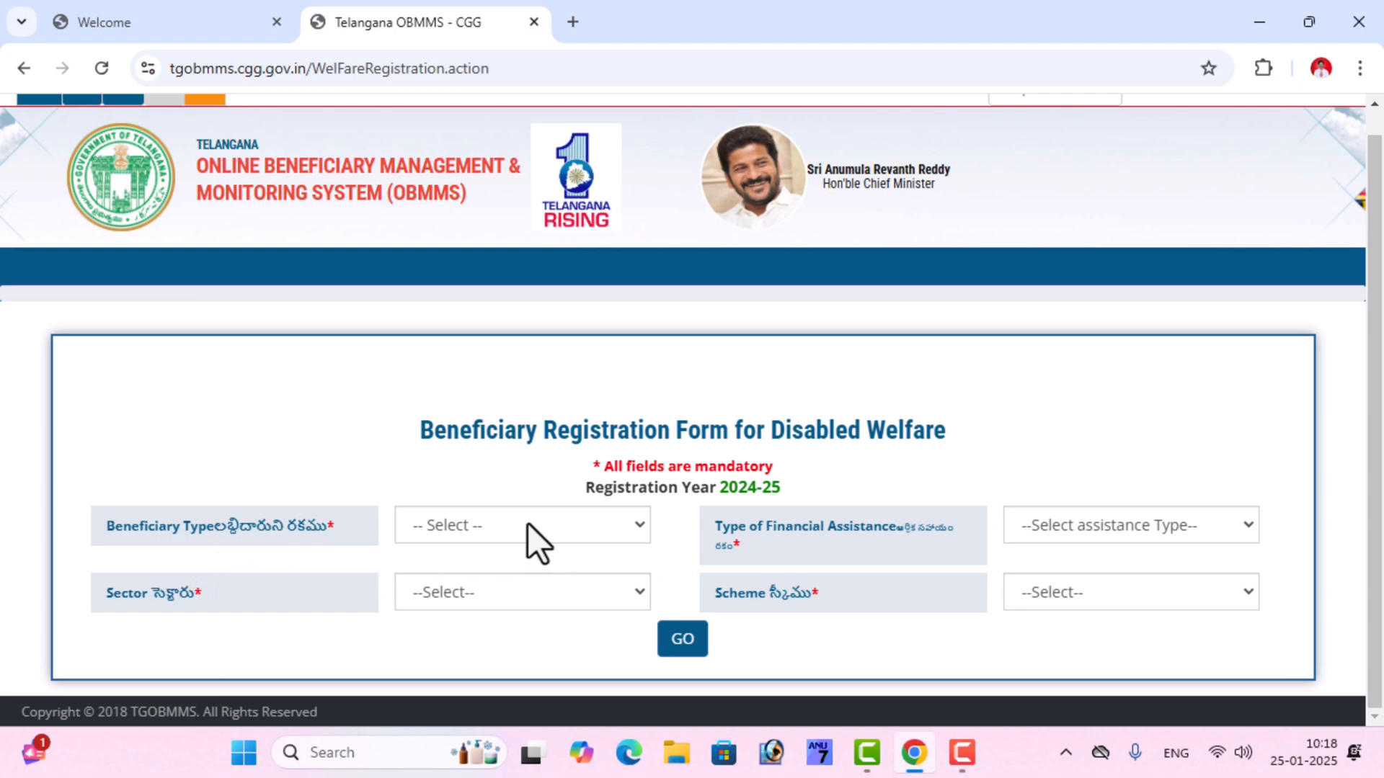
pyautogui.click(532, 542)
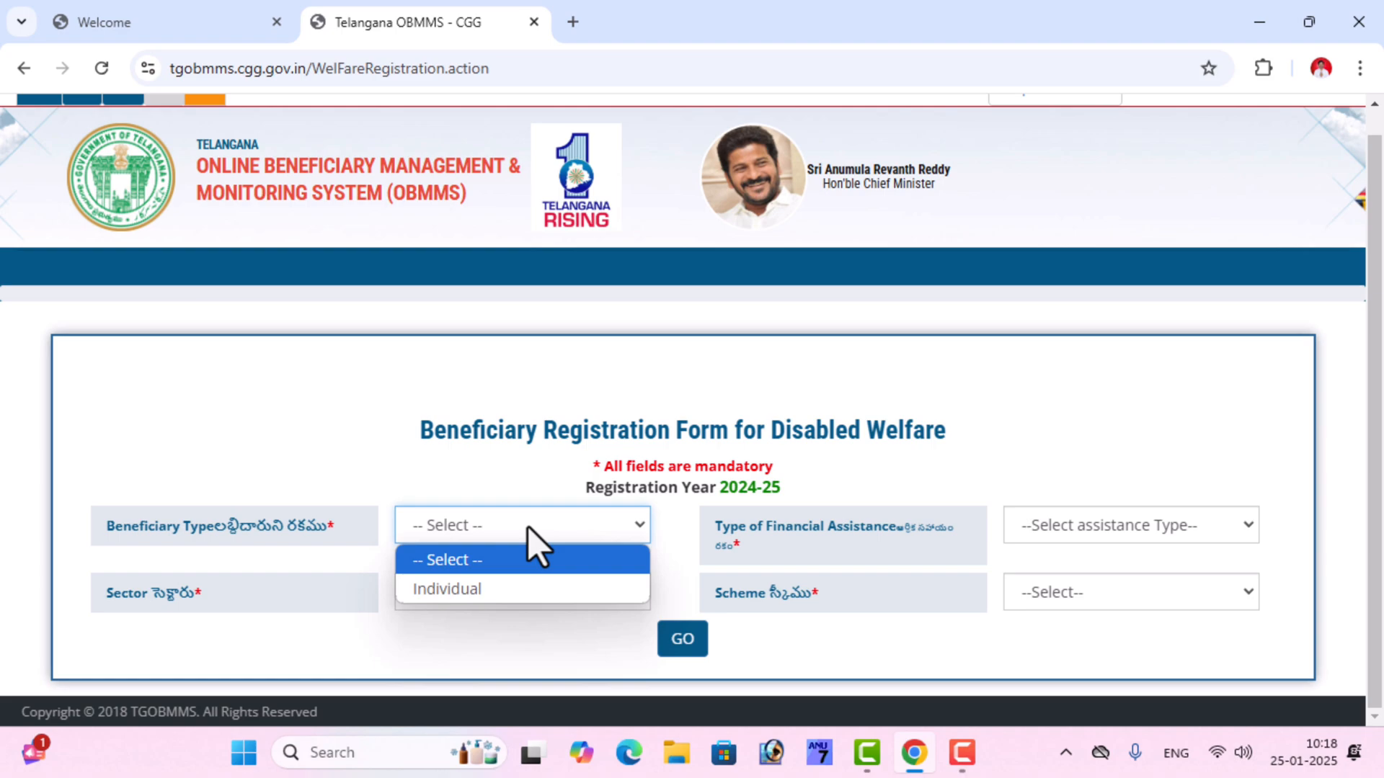
pyautogui.click(513, 589)
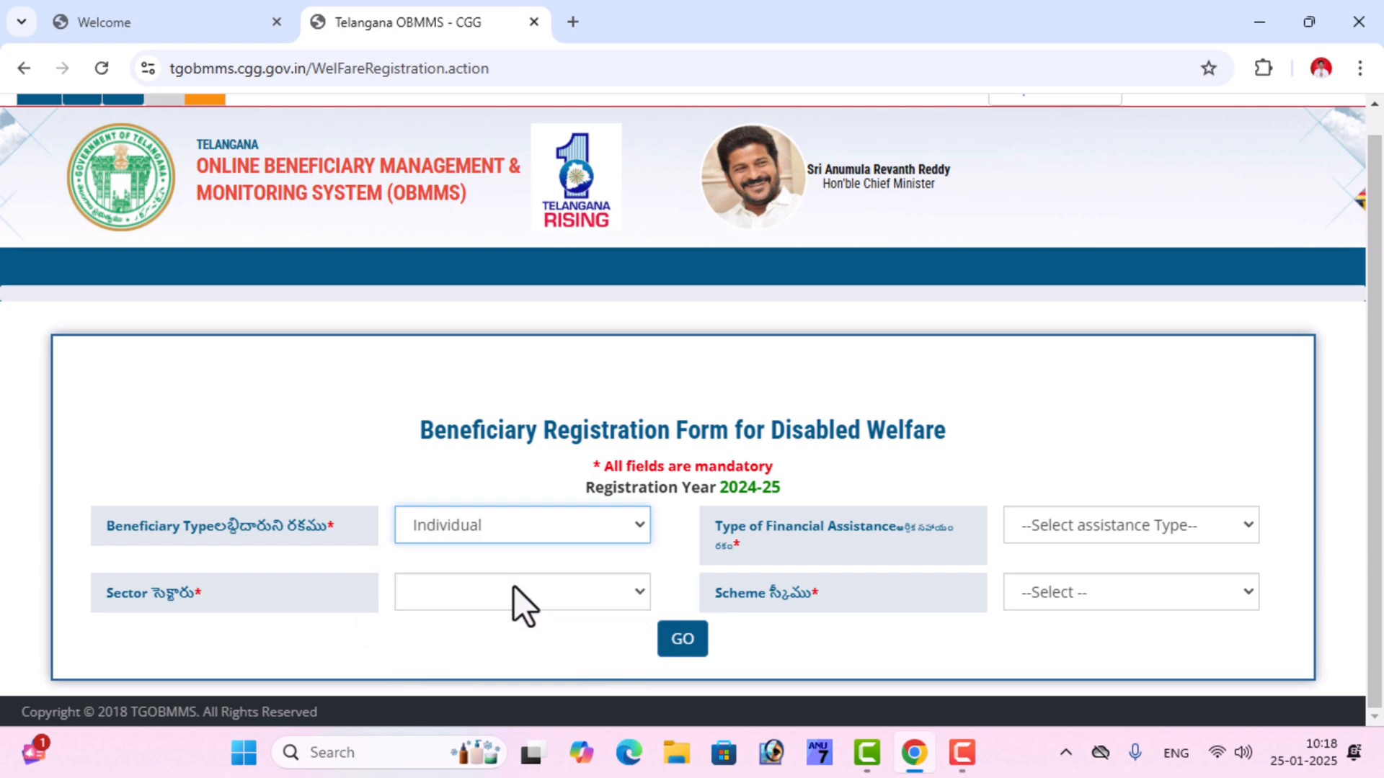
pyautogui.click(1078, 535)
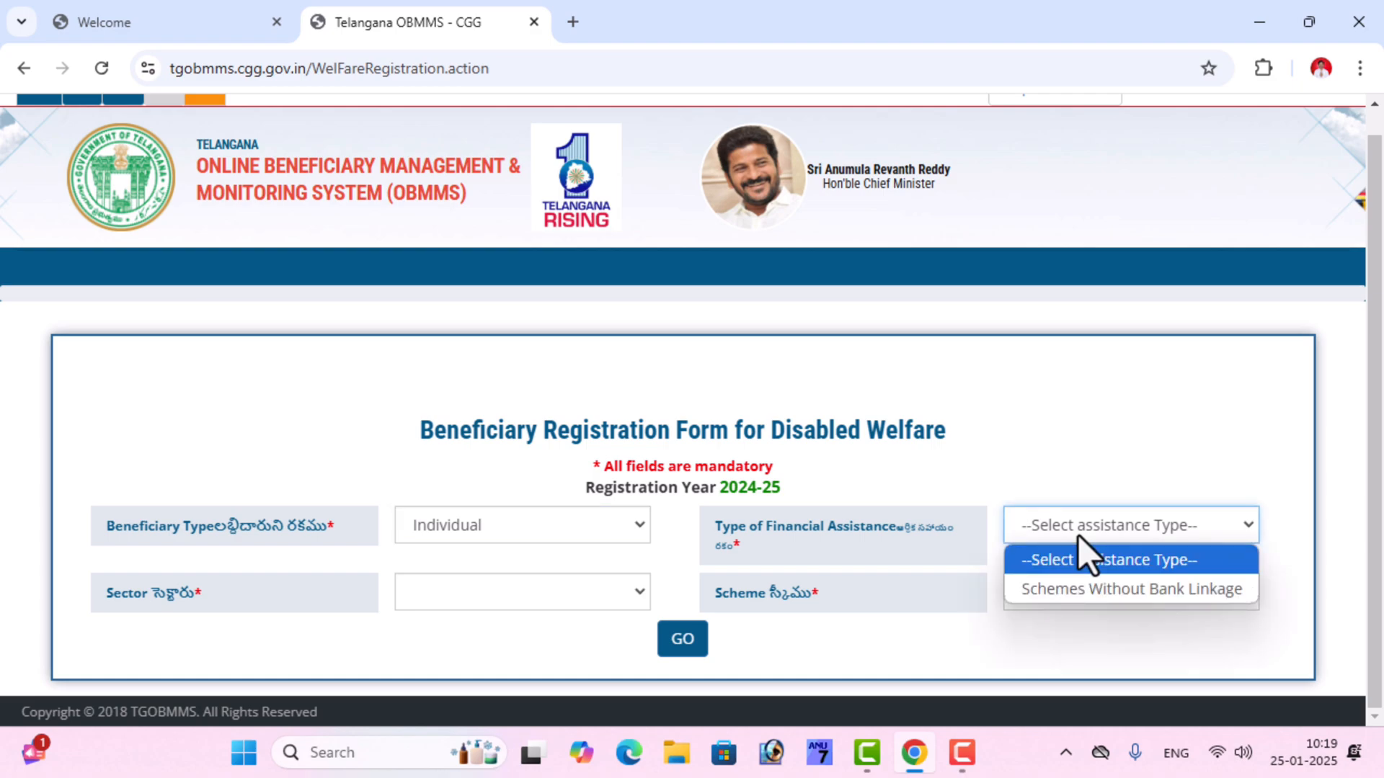
pyautogui.click(1078, 590)
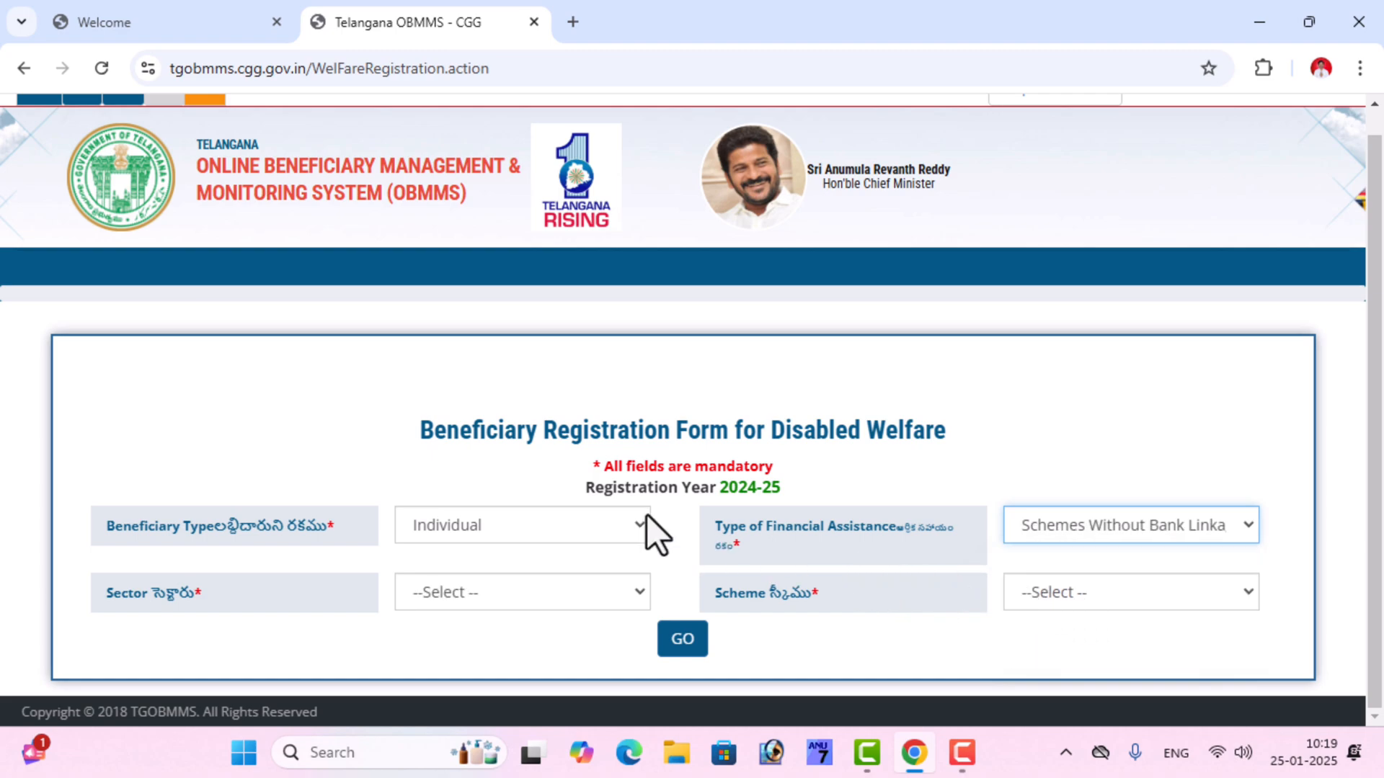
# Step: Check which schemes are offered under the Transport, Minor Irrigation and Horticulture / Sericulture sectors
pyautogui.click(543, 588)
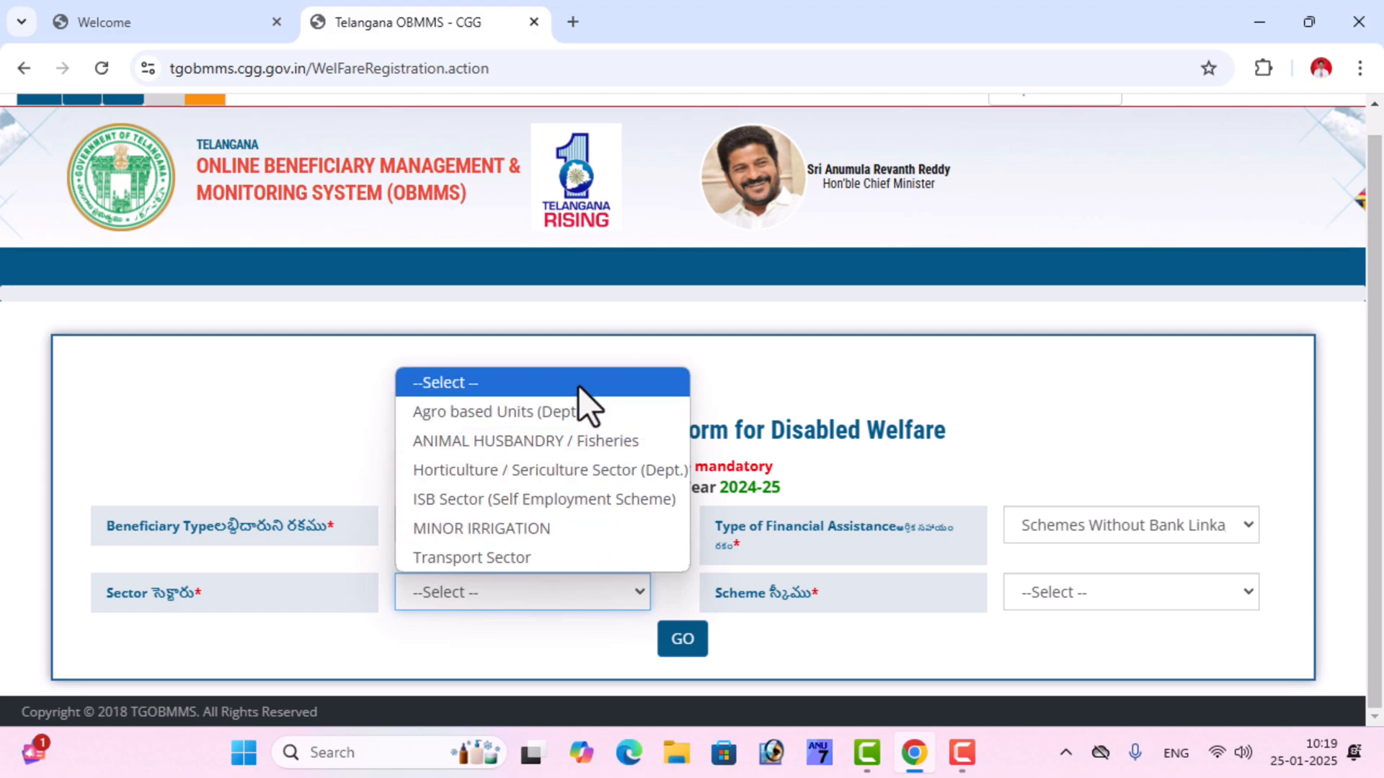
pyautogui.click(546, 556)
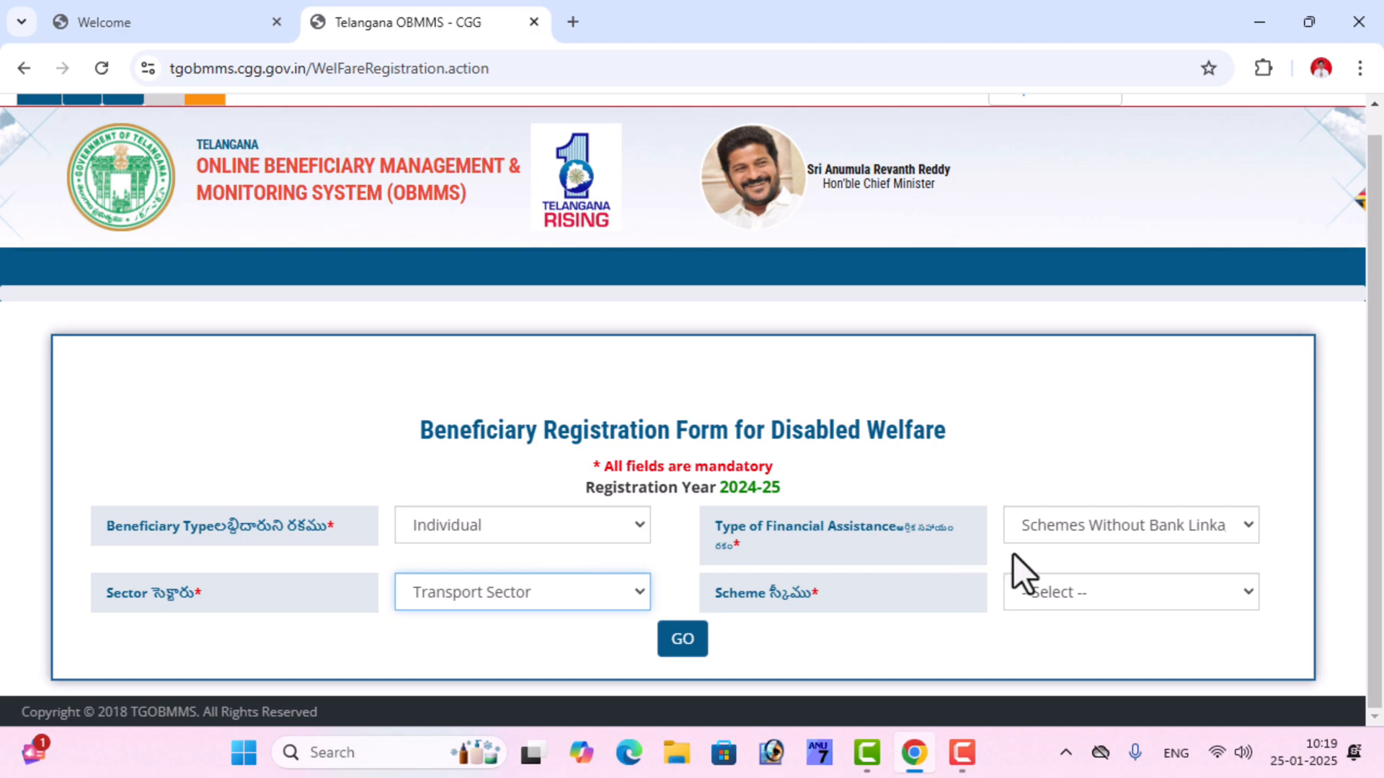
pyautogui.click(1078, 599)
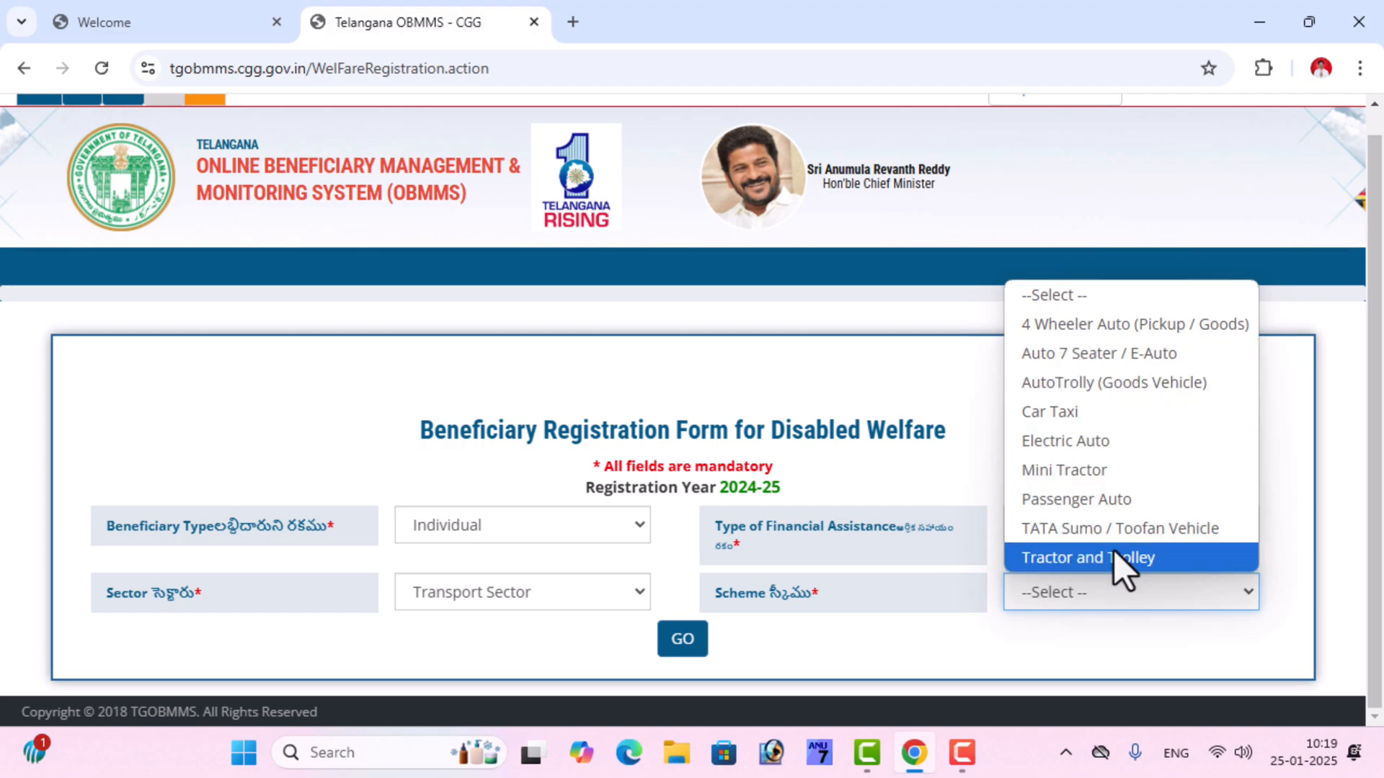
pyautogui.click(588, 596)
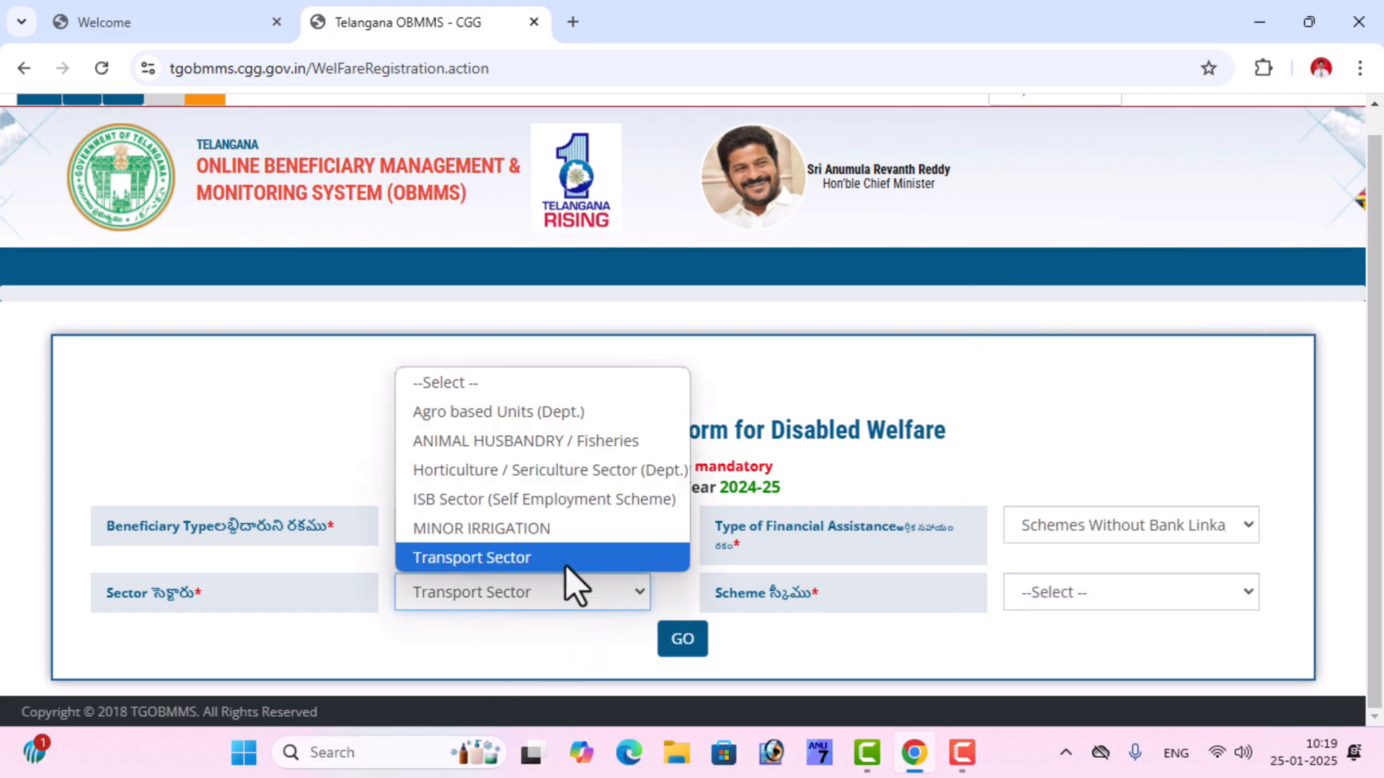
pyautogui.click(517, 531)
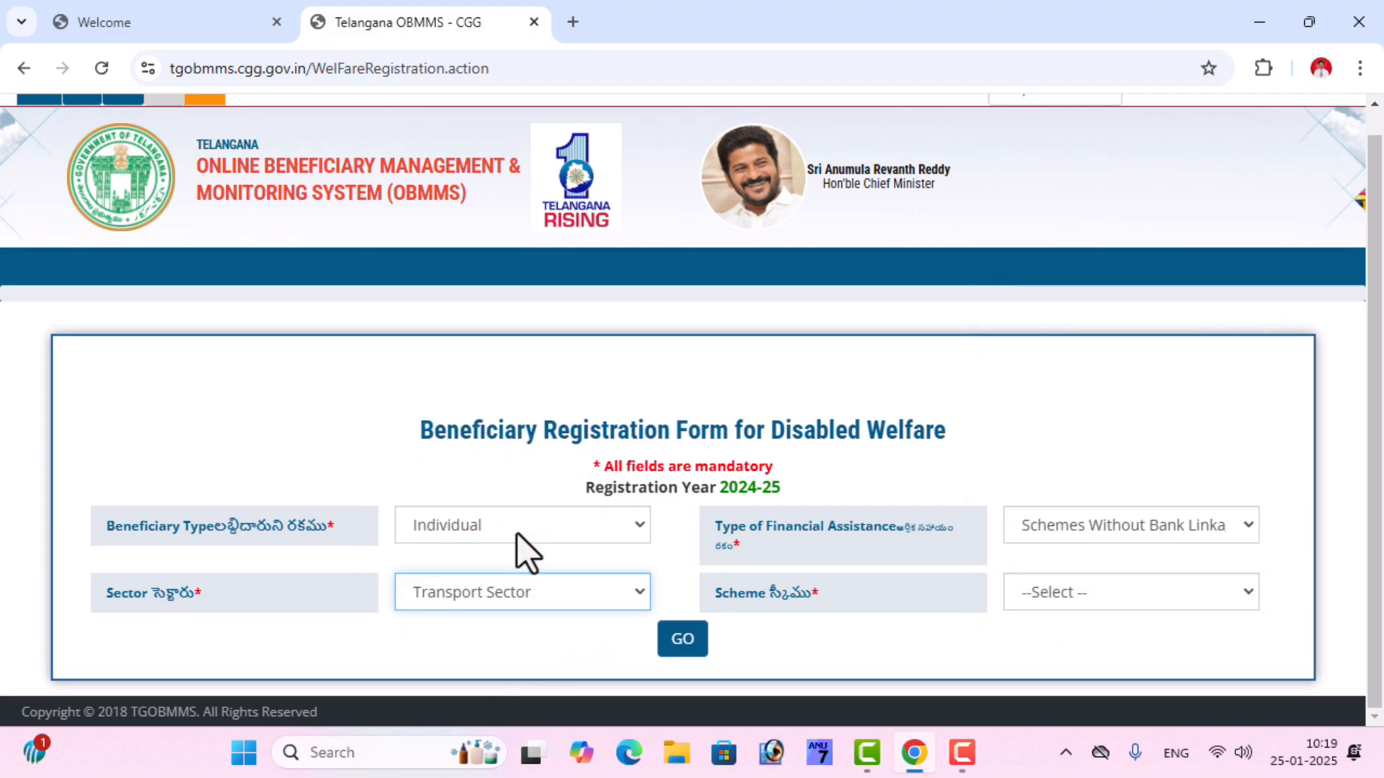
pyautogui.click(1126, 595)
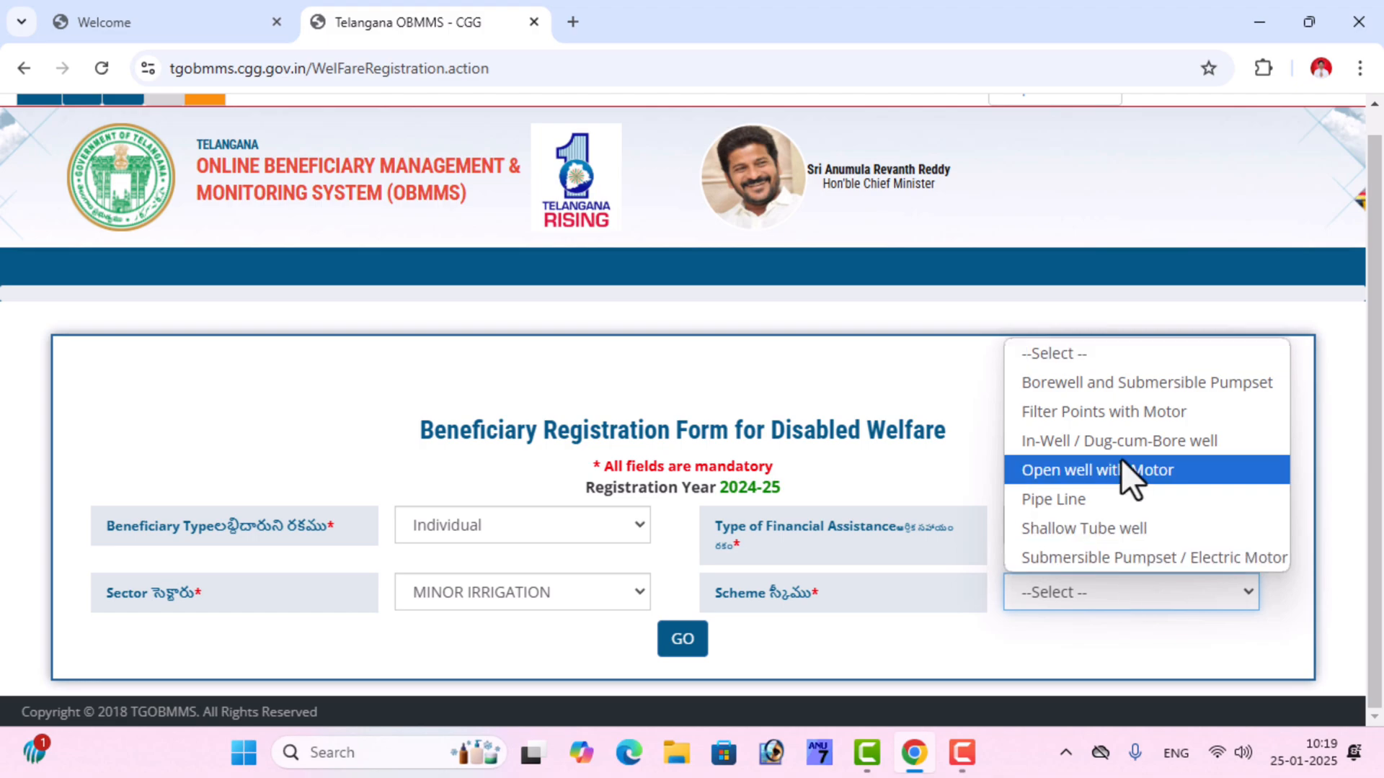
pyautogui.click(508, 598)
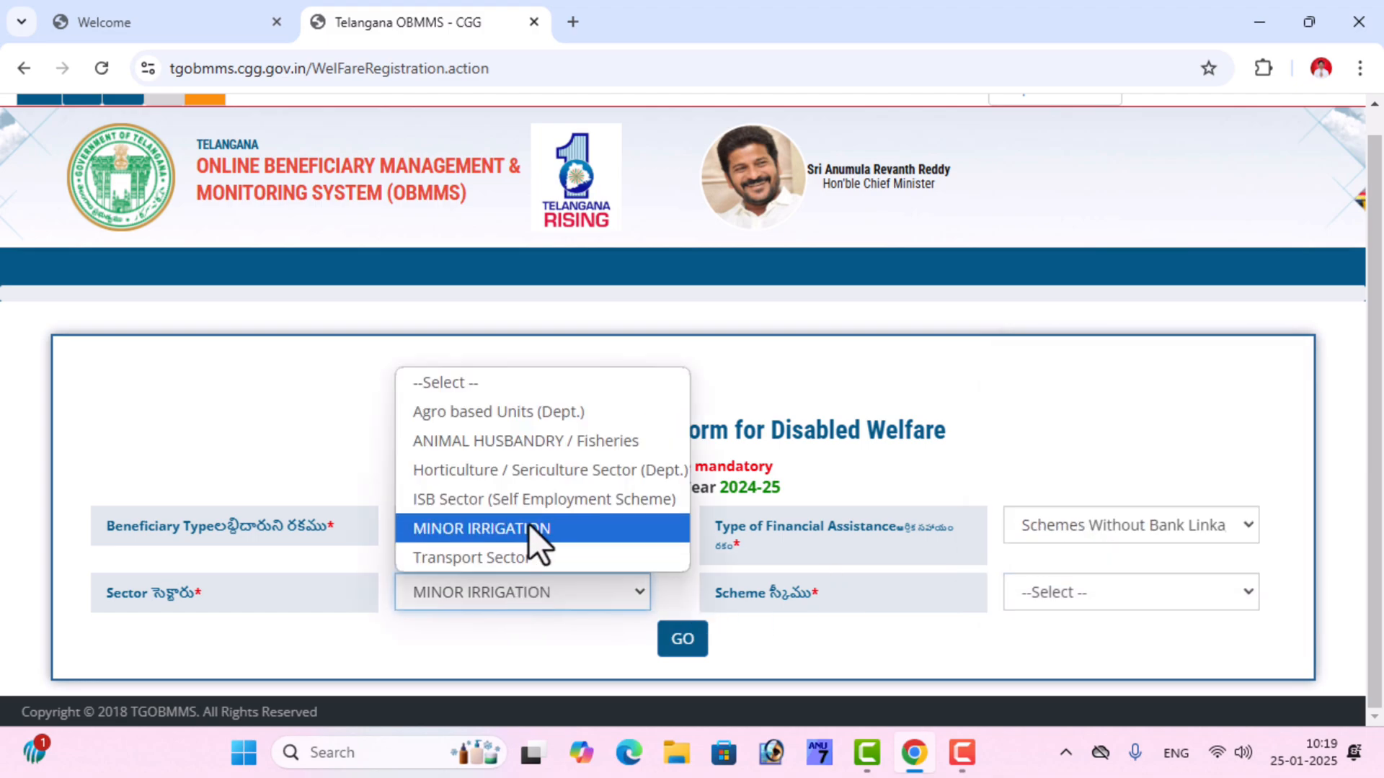
pyautogui.click(535, 477)
pyautogui.click(1081, 595)
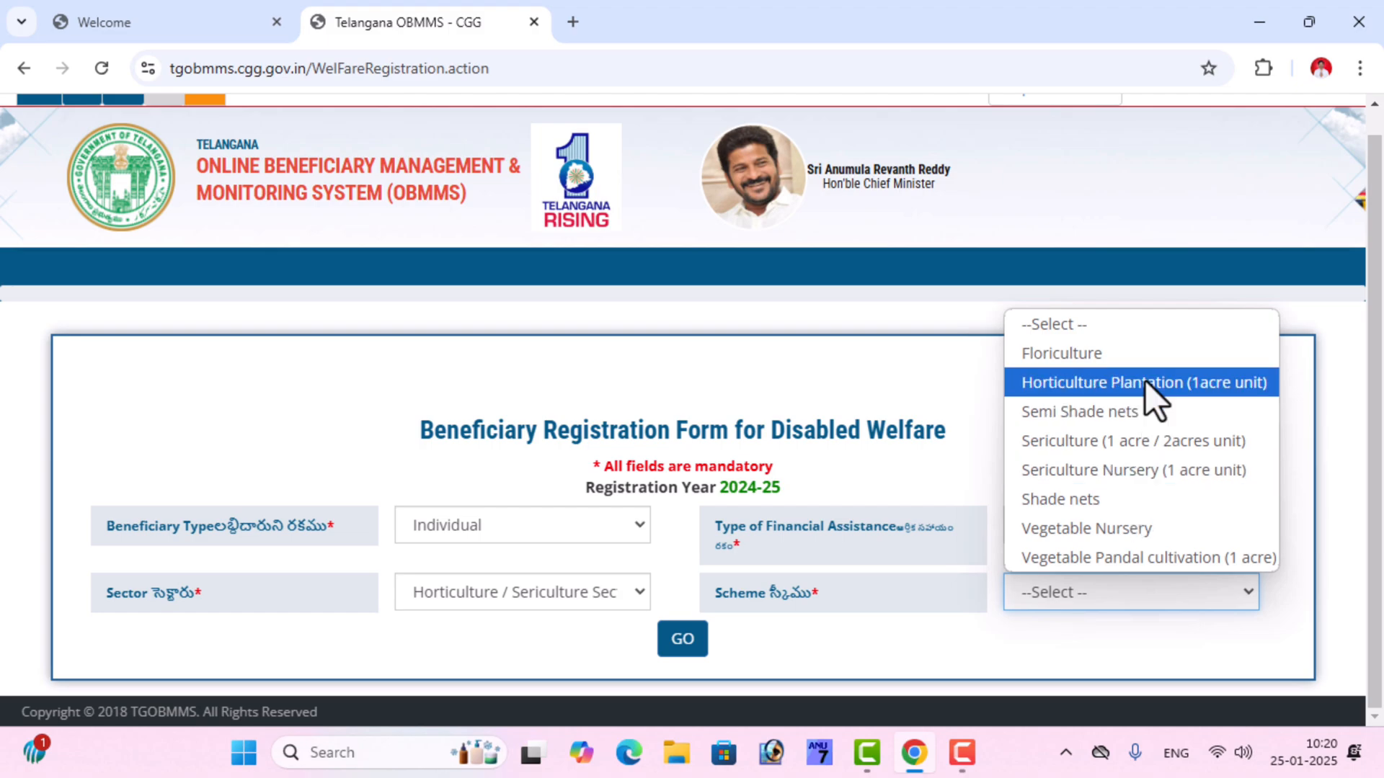
# Step: Choose the Transport Sector with the Electric Auto scheme and proceed to the full registration form
pyautogui.click(581, 596)
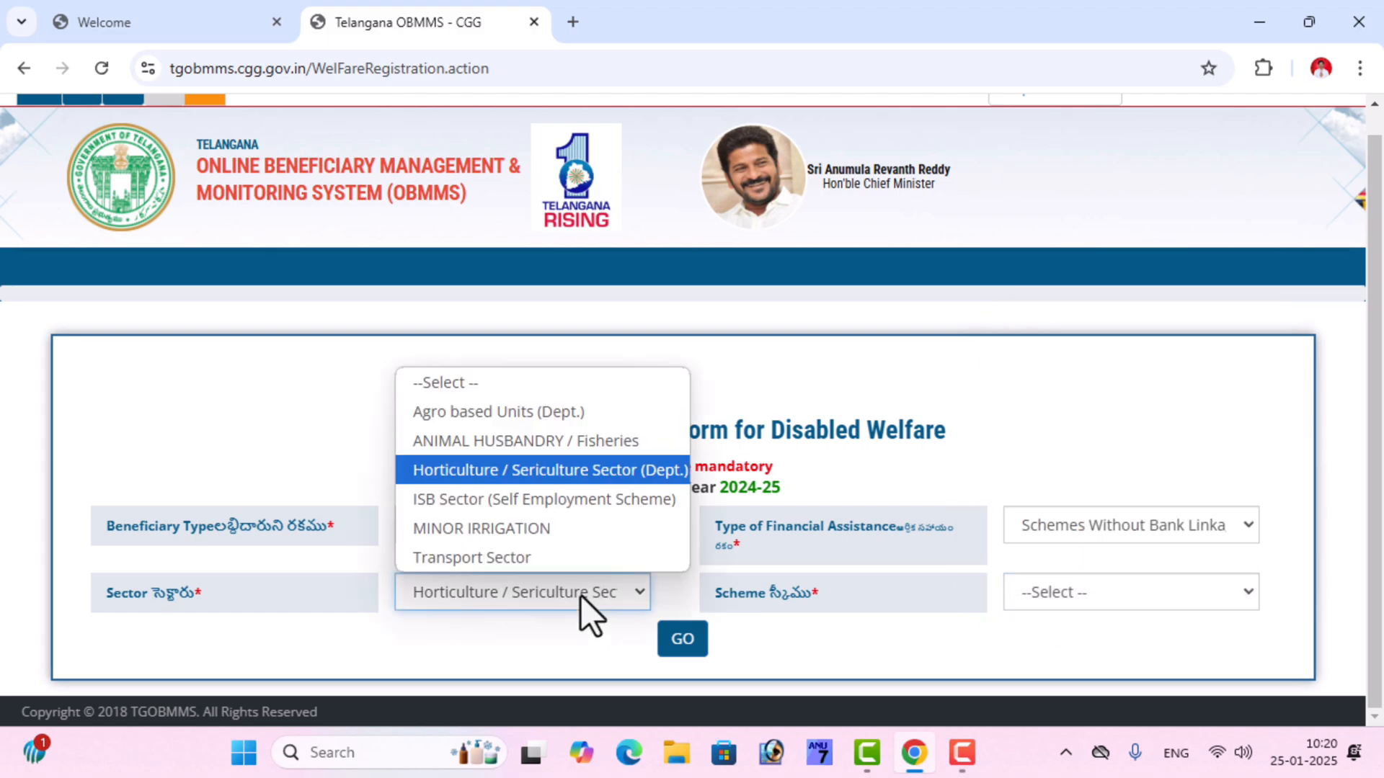
pyautogui.click(556, 557)
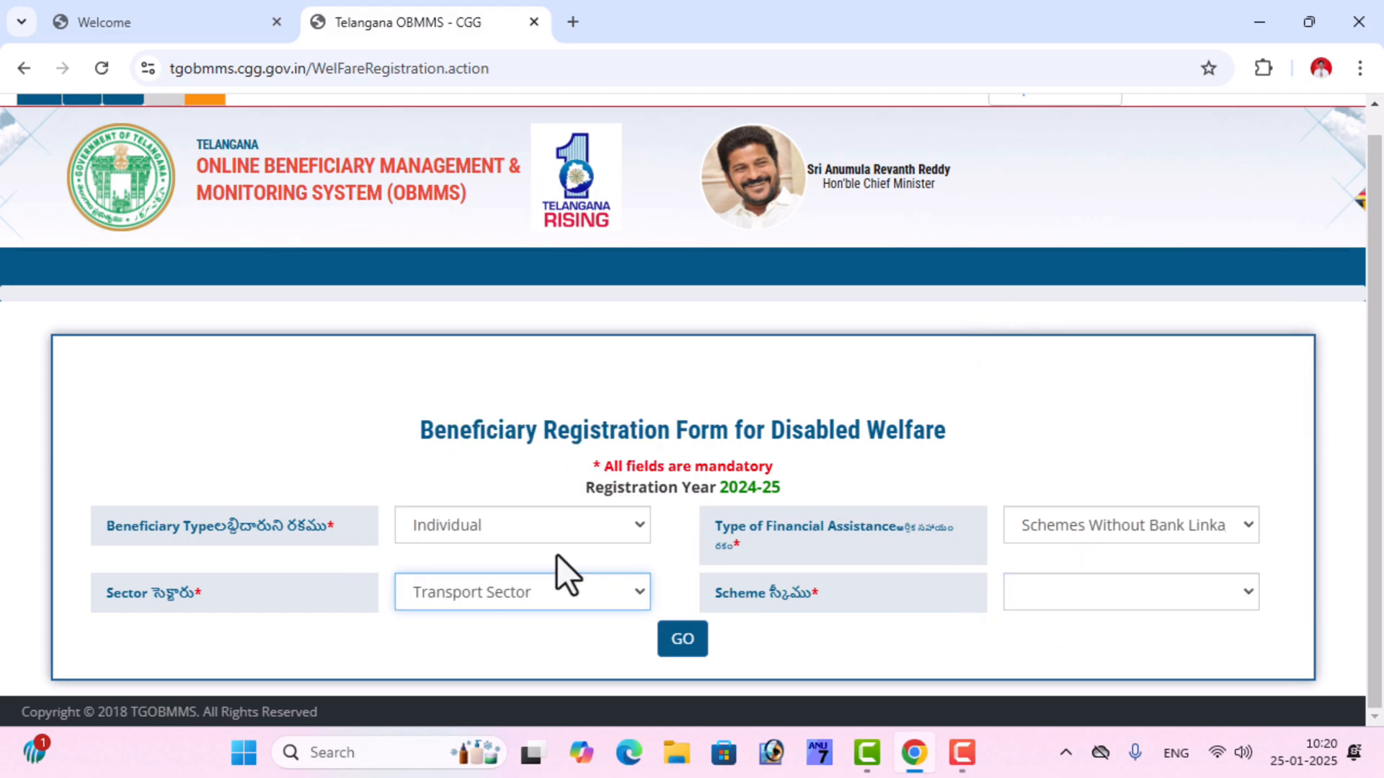
pyautogui.click(1133, 595)
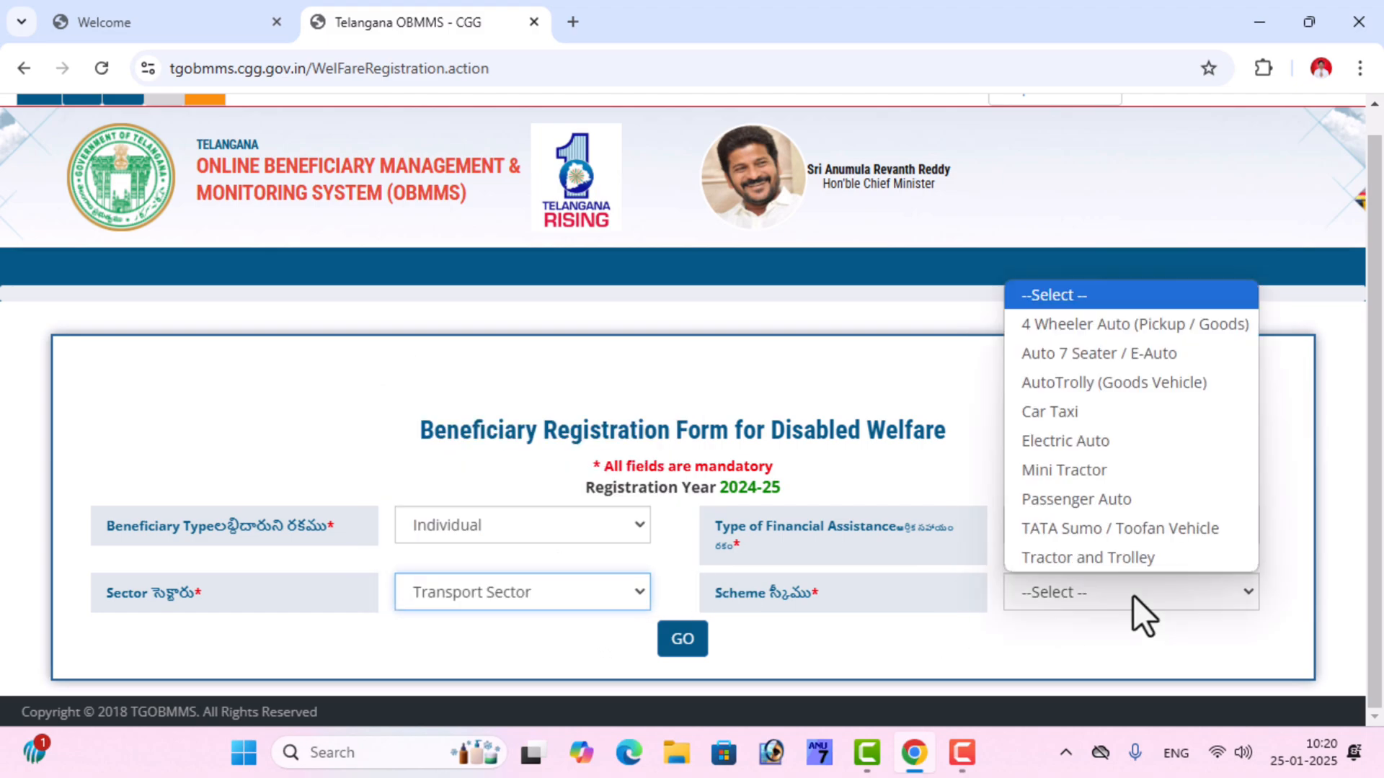
pyautogui.click(1102, 439)
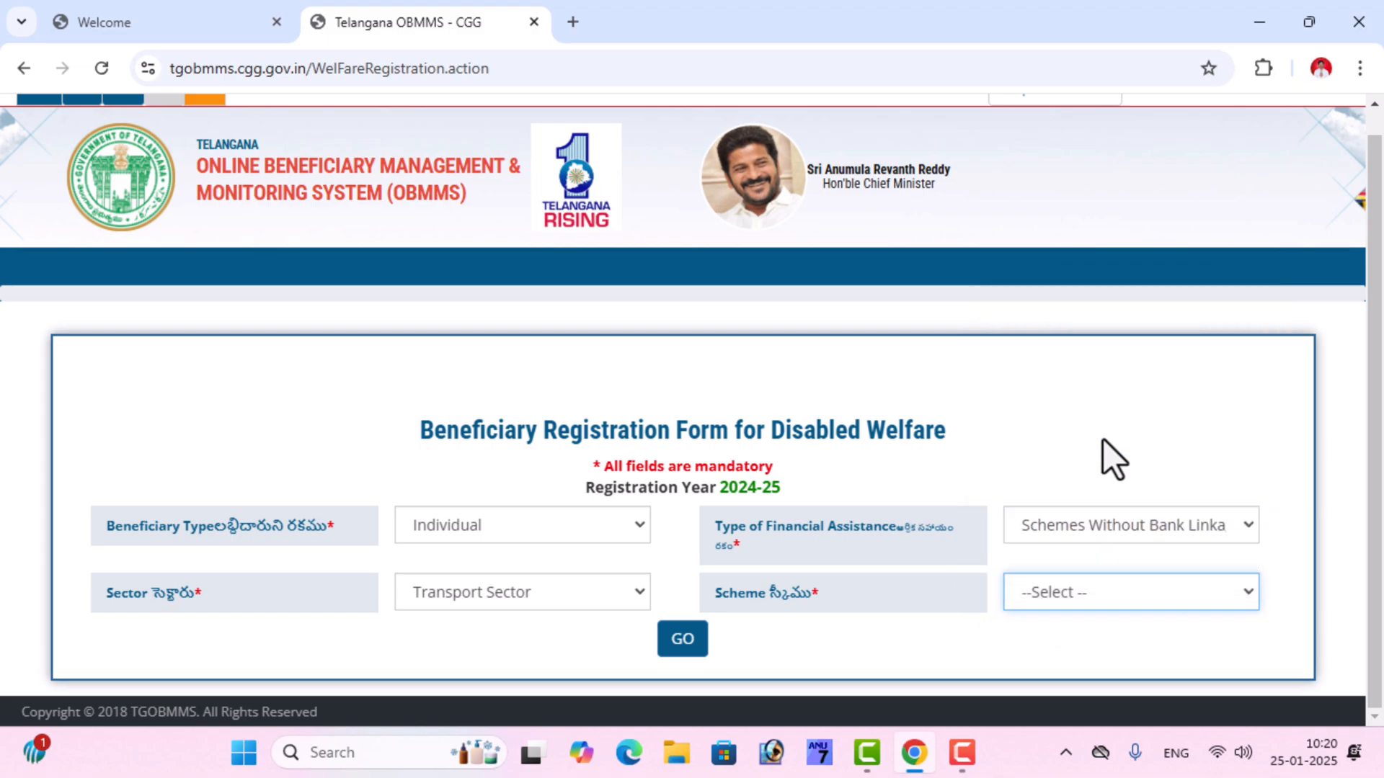
pyautogui.scroll(-1, 1102, 438)
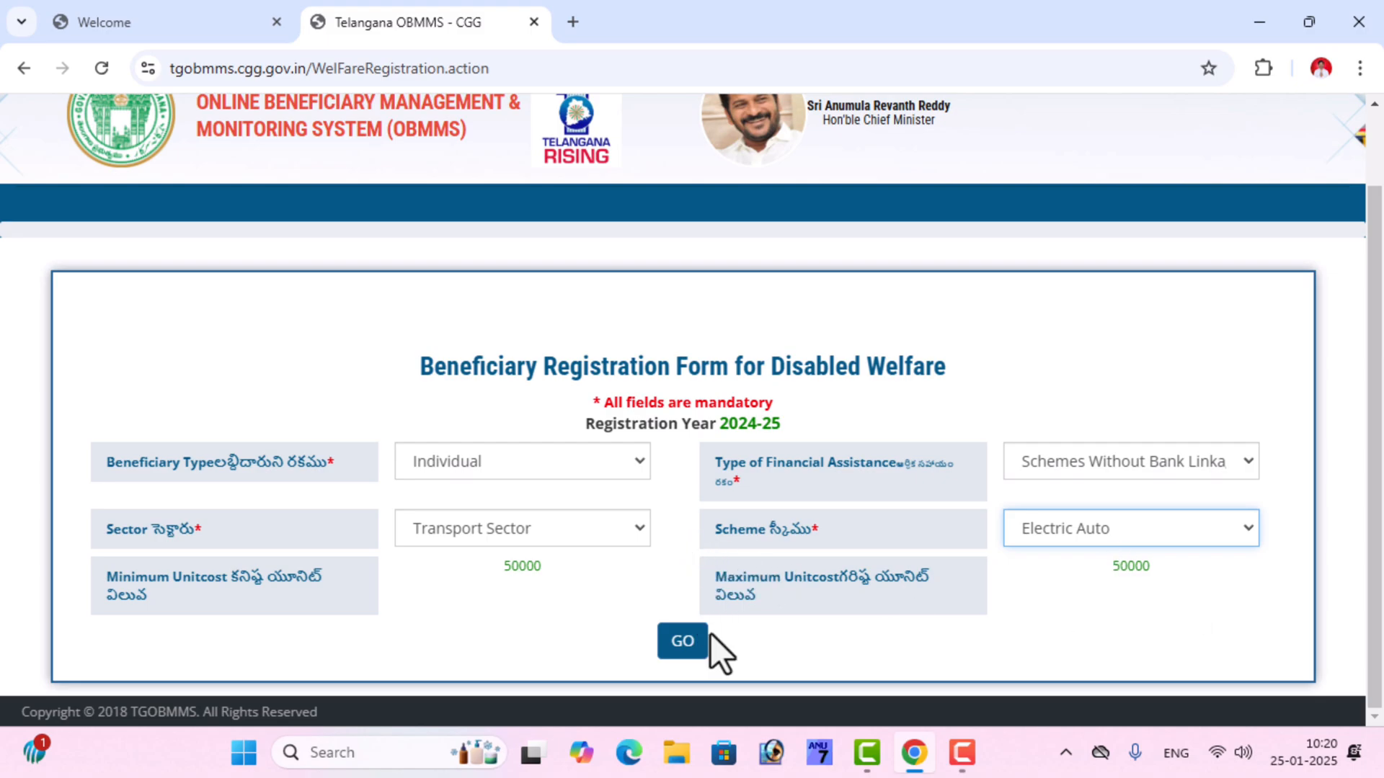
pyautogui.click(693, 655)
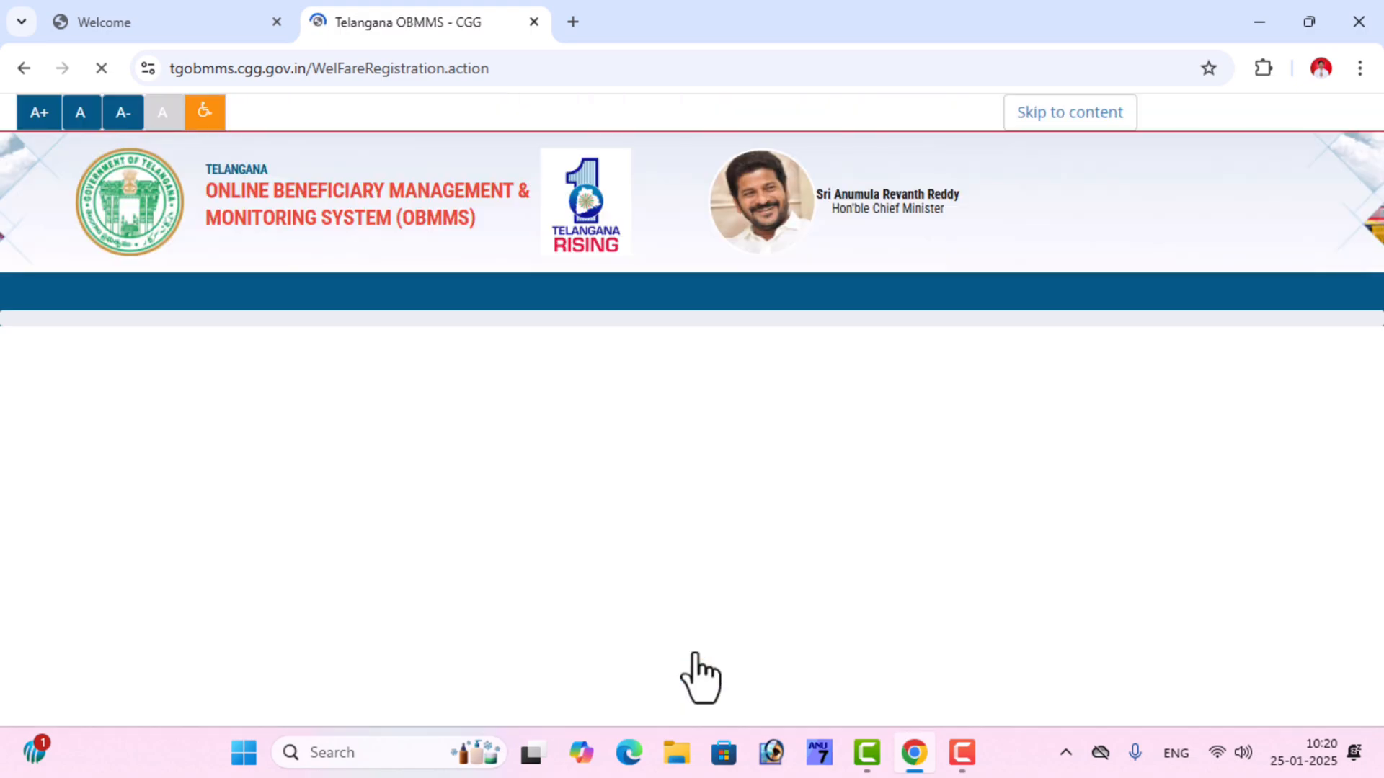
# Step: Set the district in the Location Details to KAMAREDDY
pyautogui.scroll(-3, 694, 659)
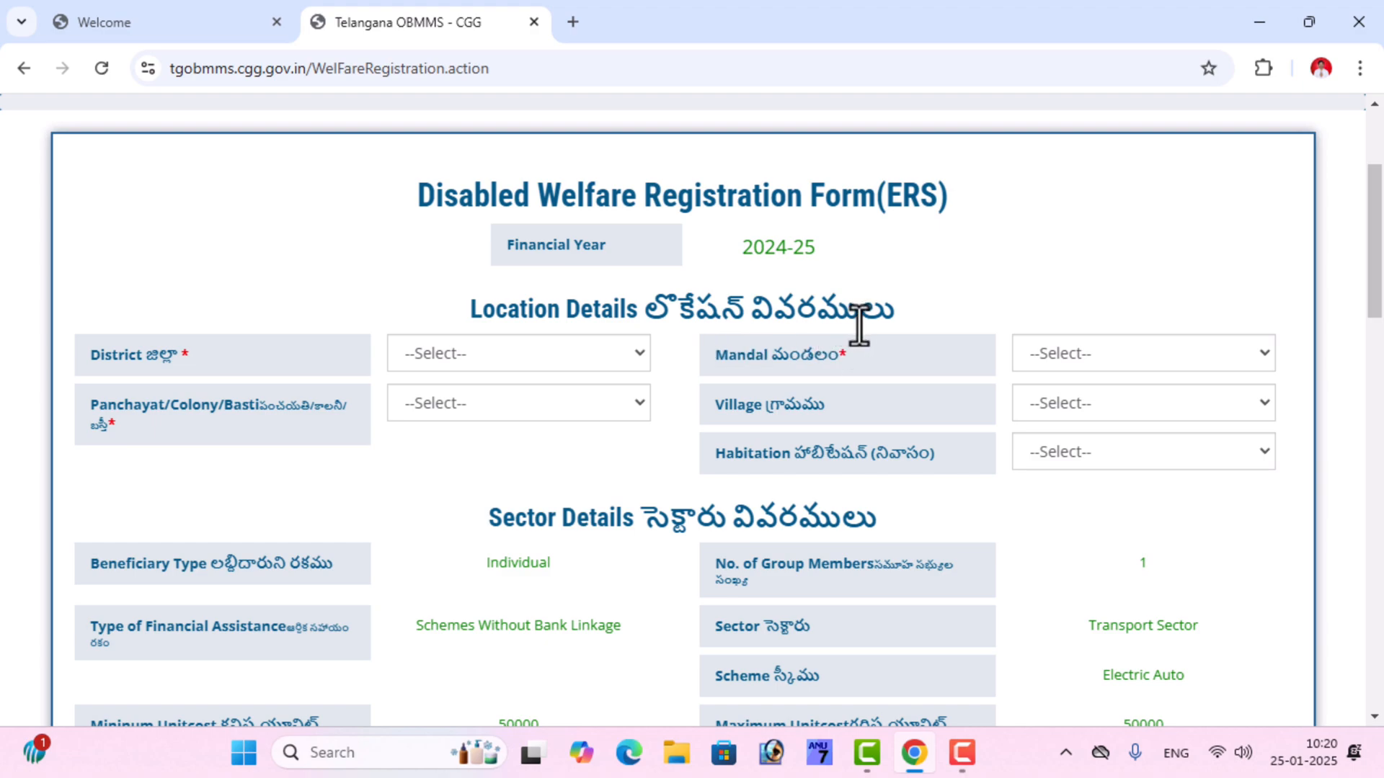
pyautogui.click(516, 356)
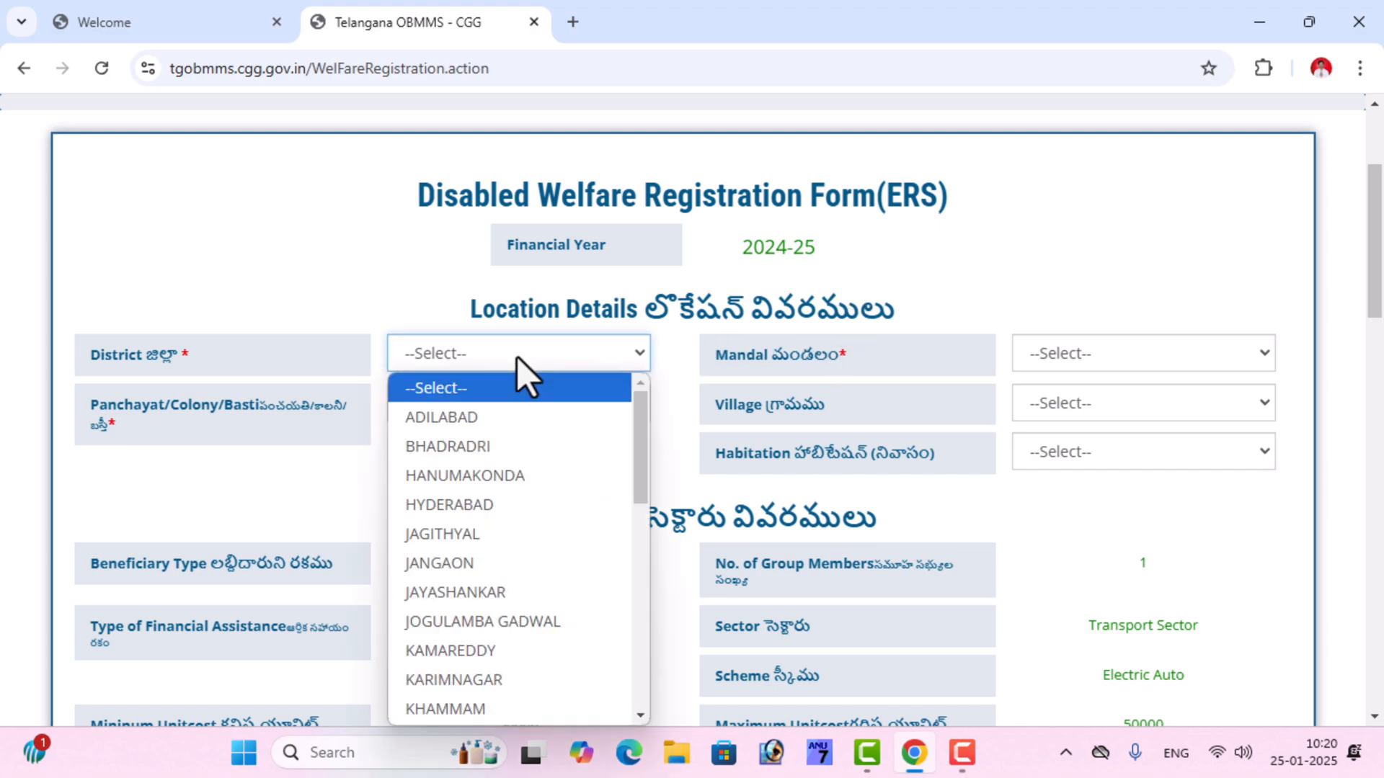
pyautogui.click(470, 645)
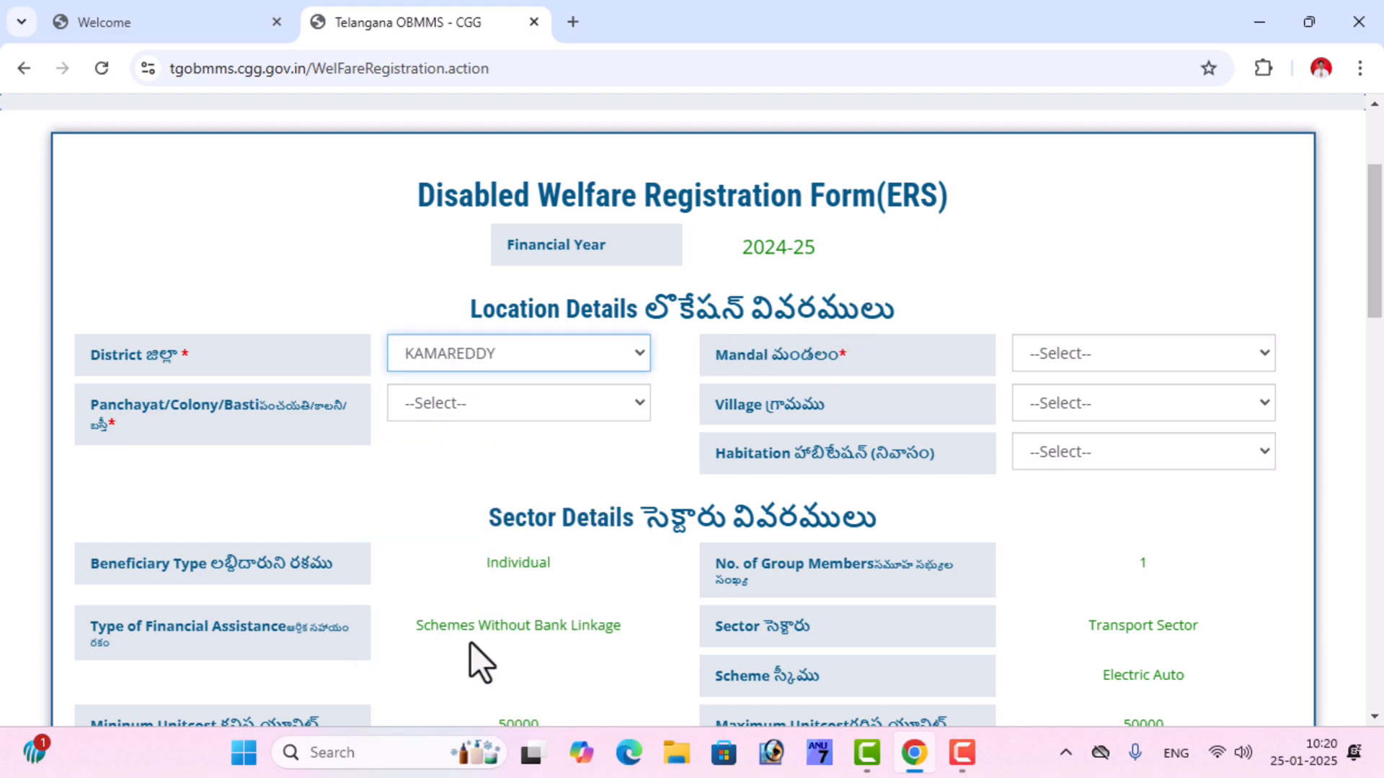
# Step: Set the mandal to Yellareddy and the panchayat to Devanpalle, and try to pick a village
pyautogui.click(1118, 355)
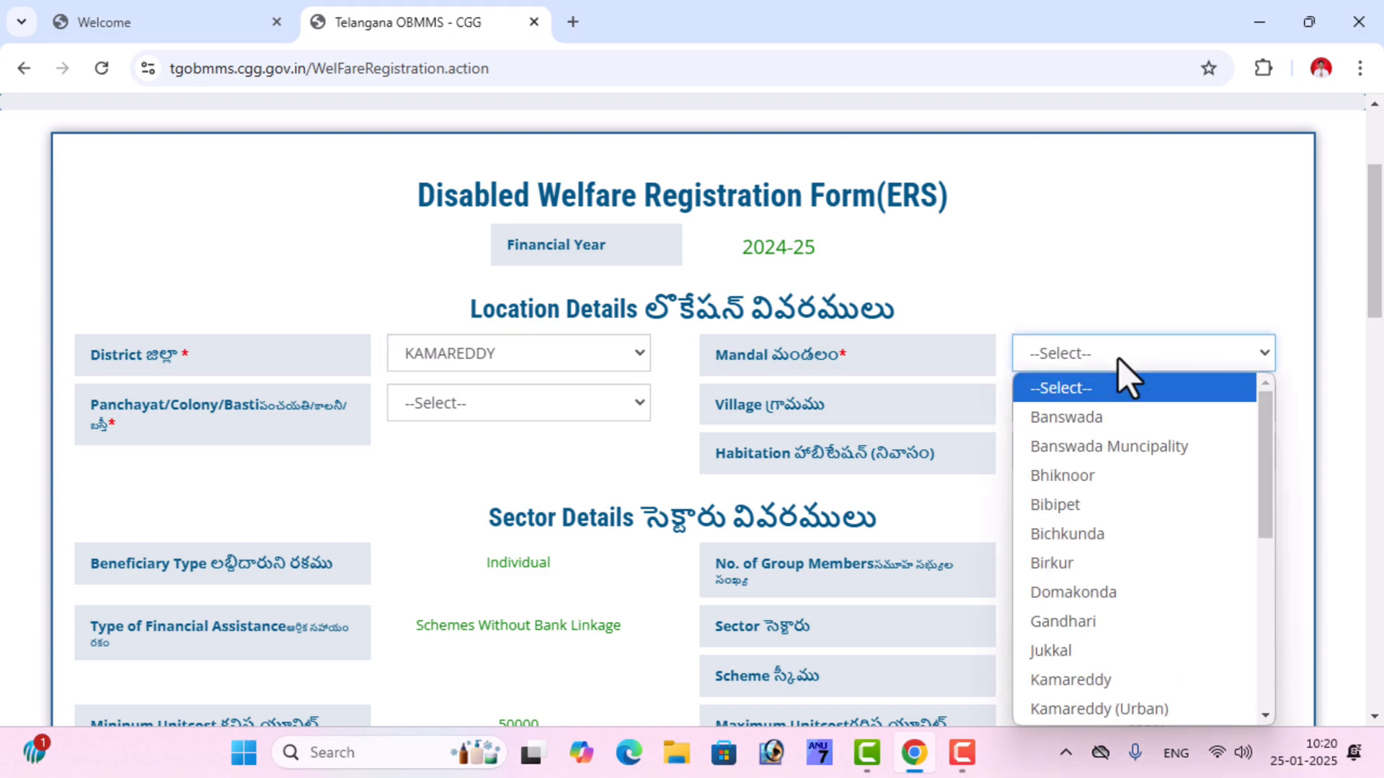
pyautogui.press('y')
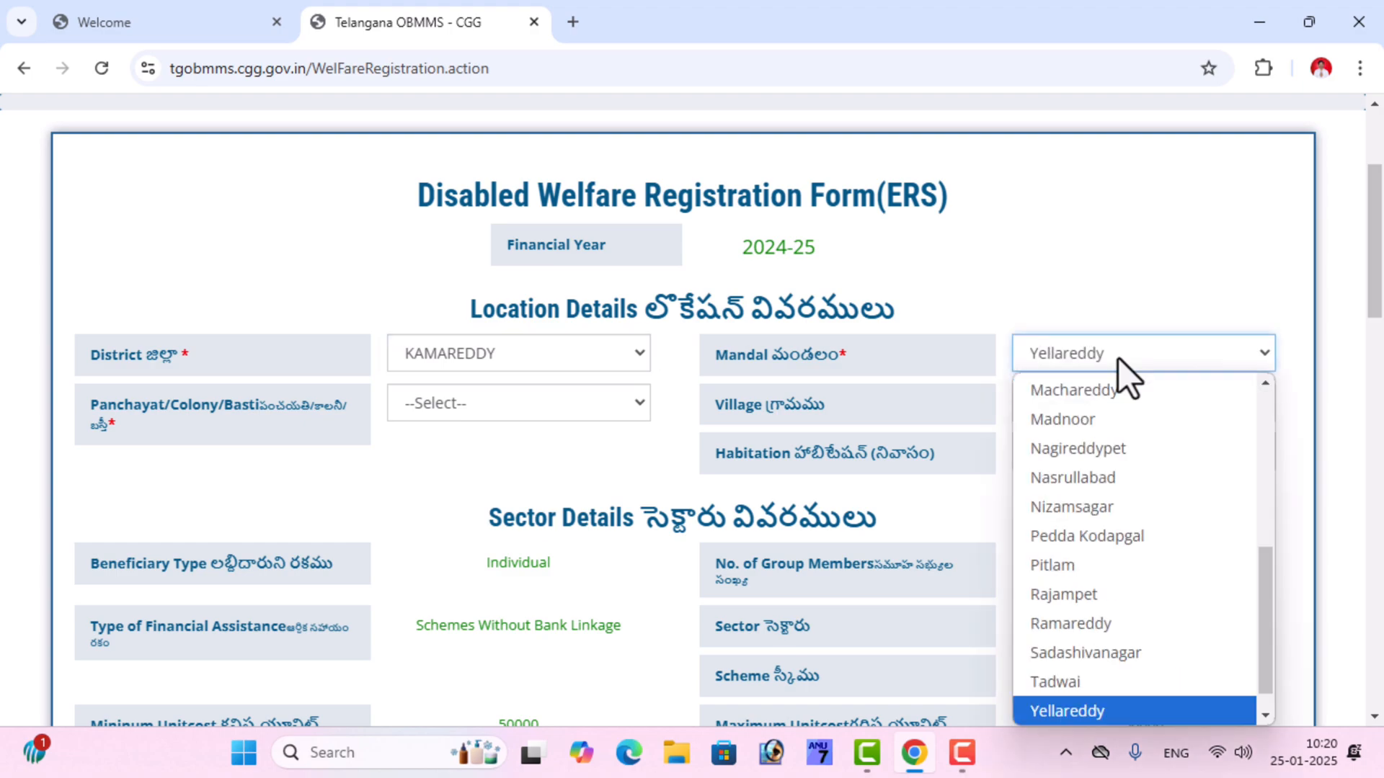
pyautogui.press('Return')
pyautogui.click(471, 402)
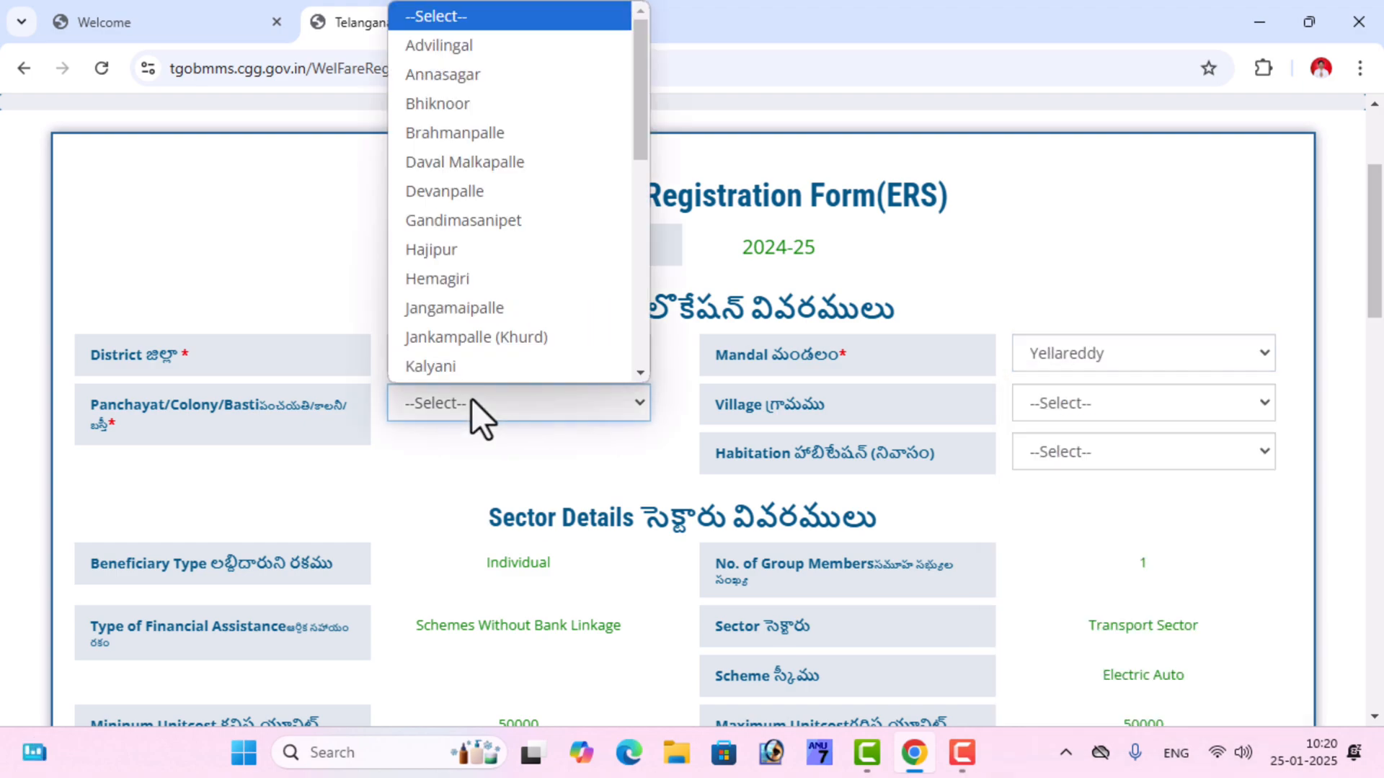
pyautogui.click(482, 203)
pyautogui.click(1105, 397)
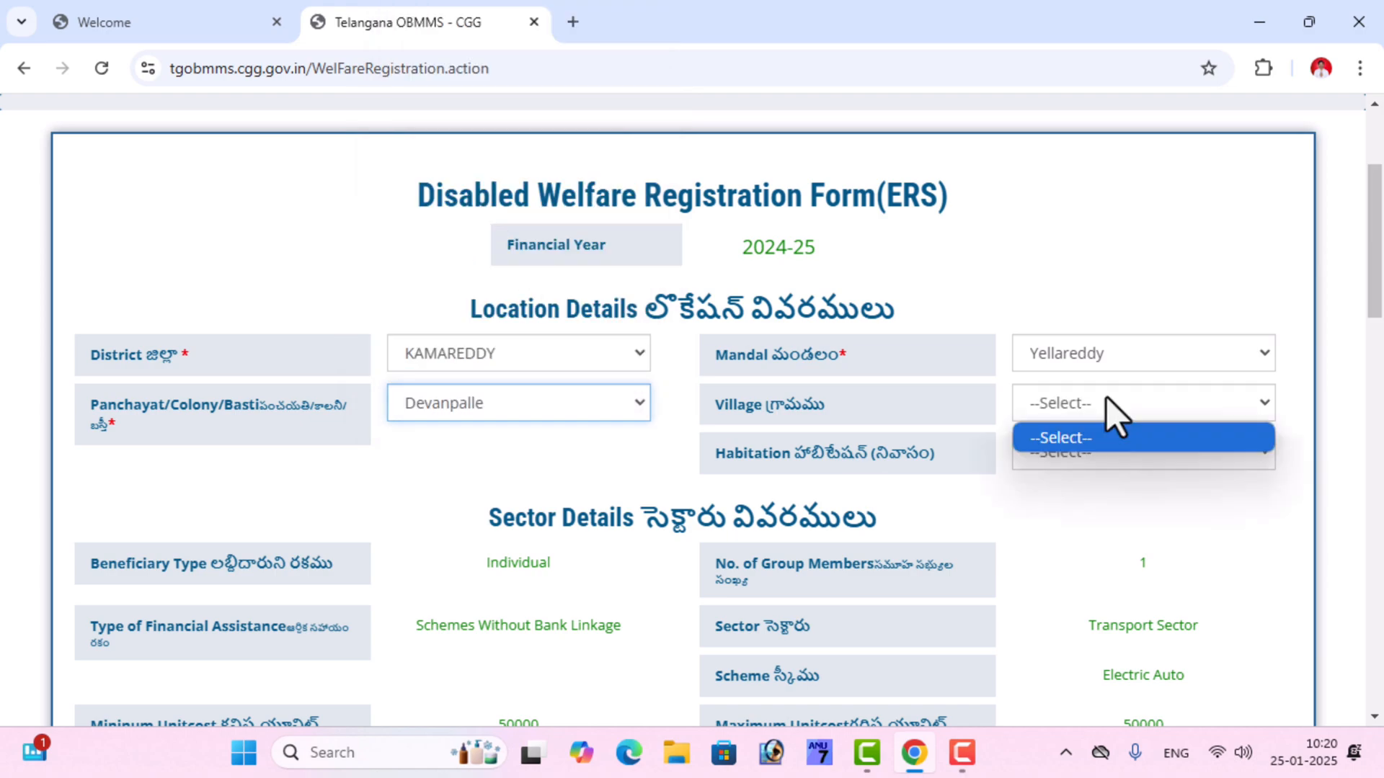
pyautogui.click(1102, 407)
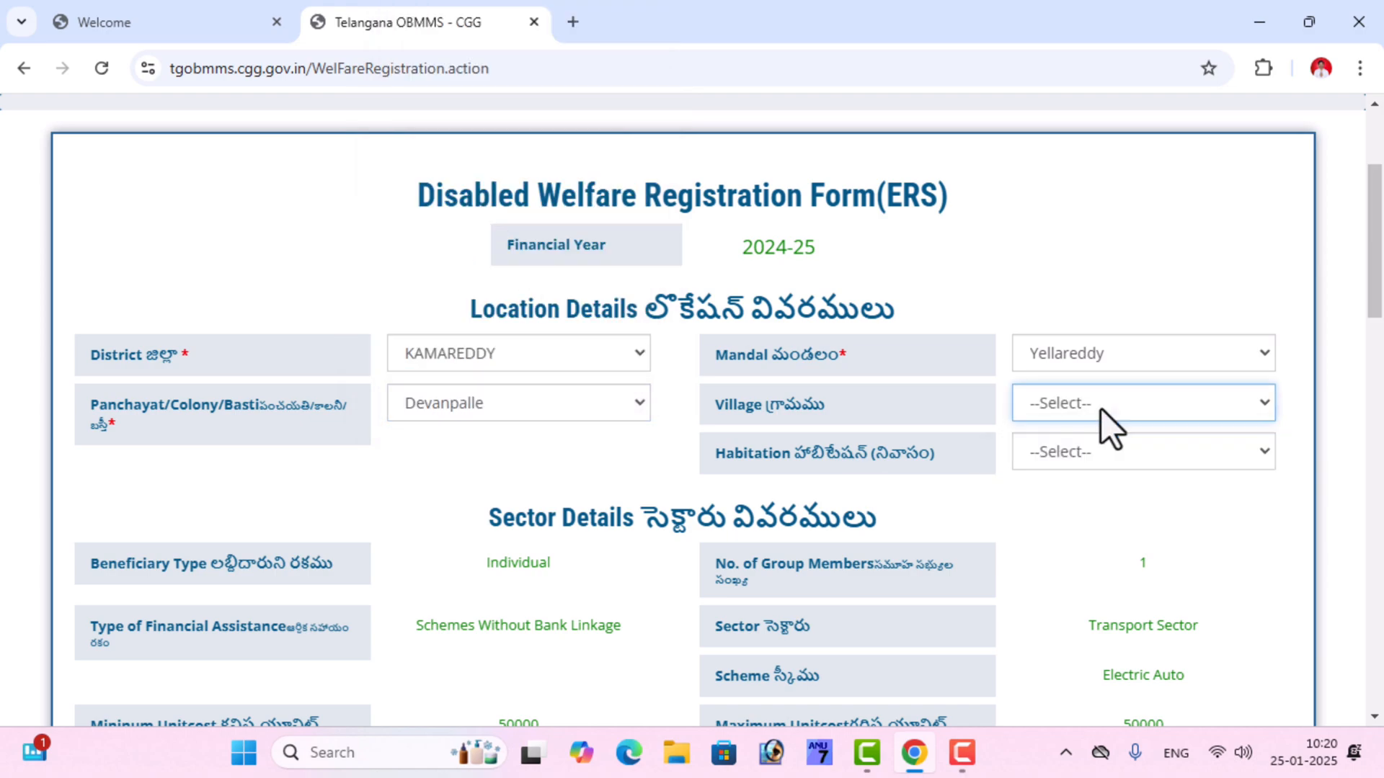
# Step: Set the mandal to Nagireddypet, panchayat to Zapti Jankampalle and village to Zapthi Jankampalle, and check the habitation options
pyautogui.click(1100, 409)
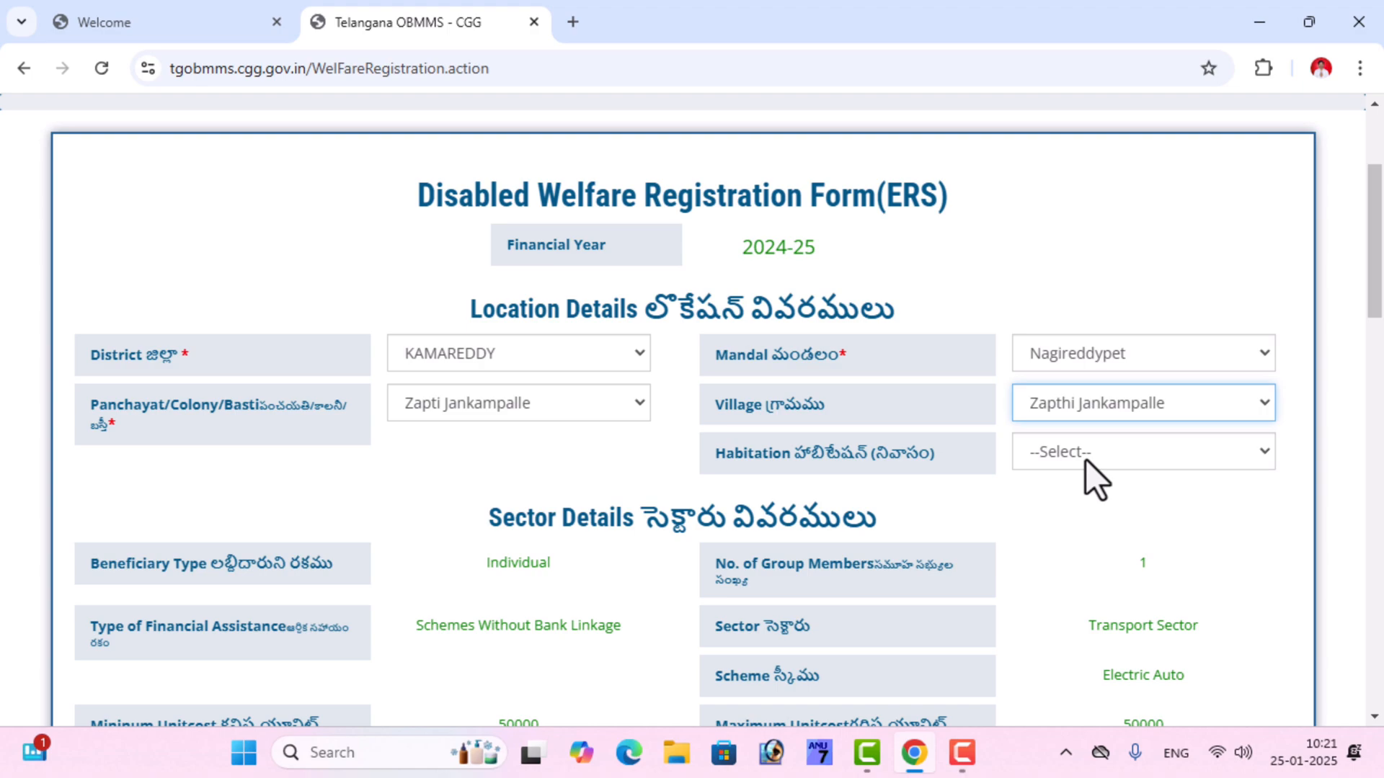
pyautogui.click(1100, 450)
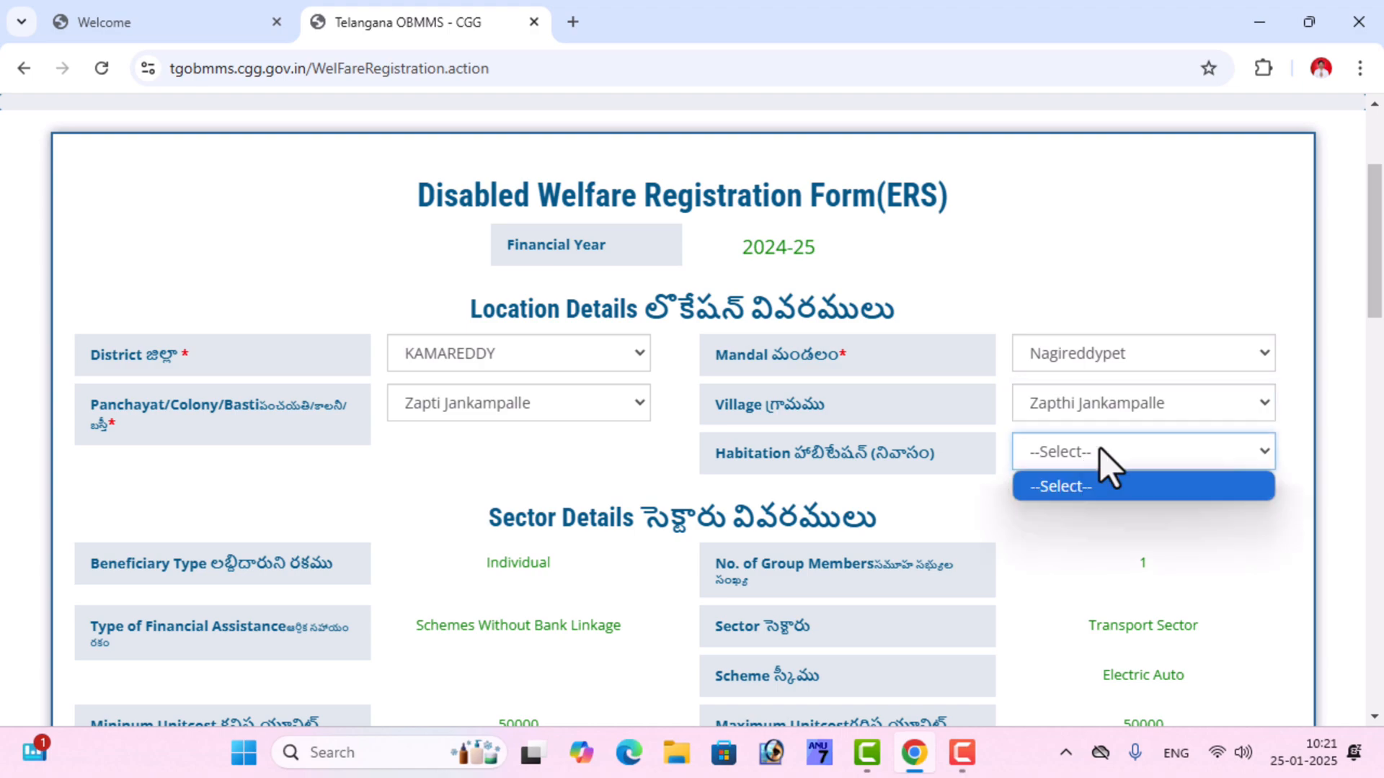
pyautogui.click(1096, 456)
pyautogui.click(1095, 457)
pyautogui.click(1077, 494)
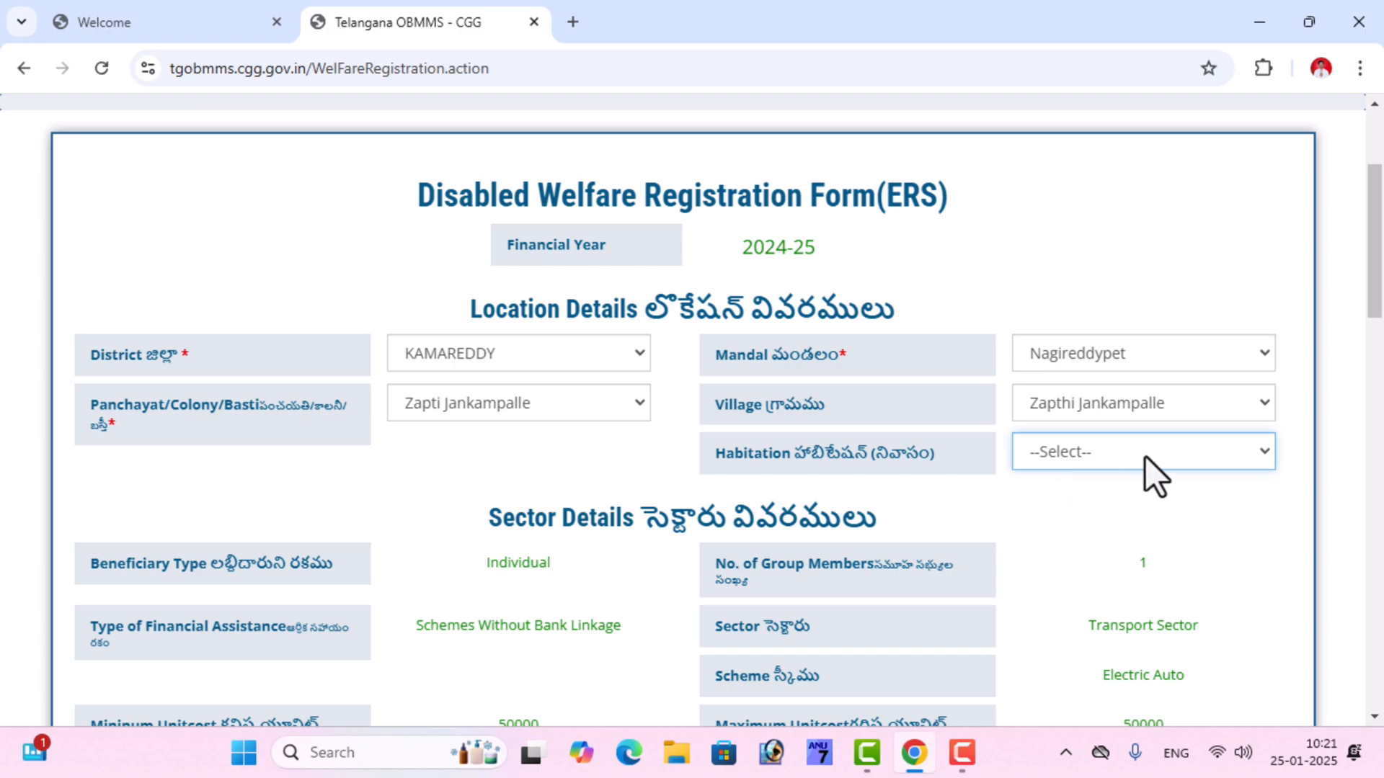
# Step: Try a unit cost of 100000 in the Sector Details, and replace it with 50000
pyautogui.scroll(-5, 834, 495)
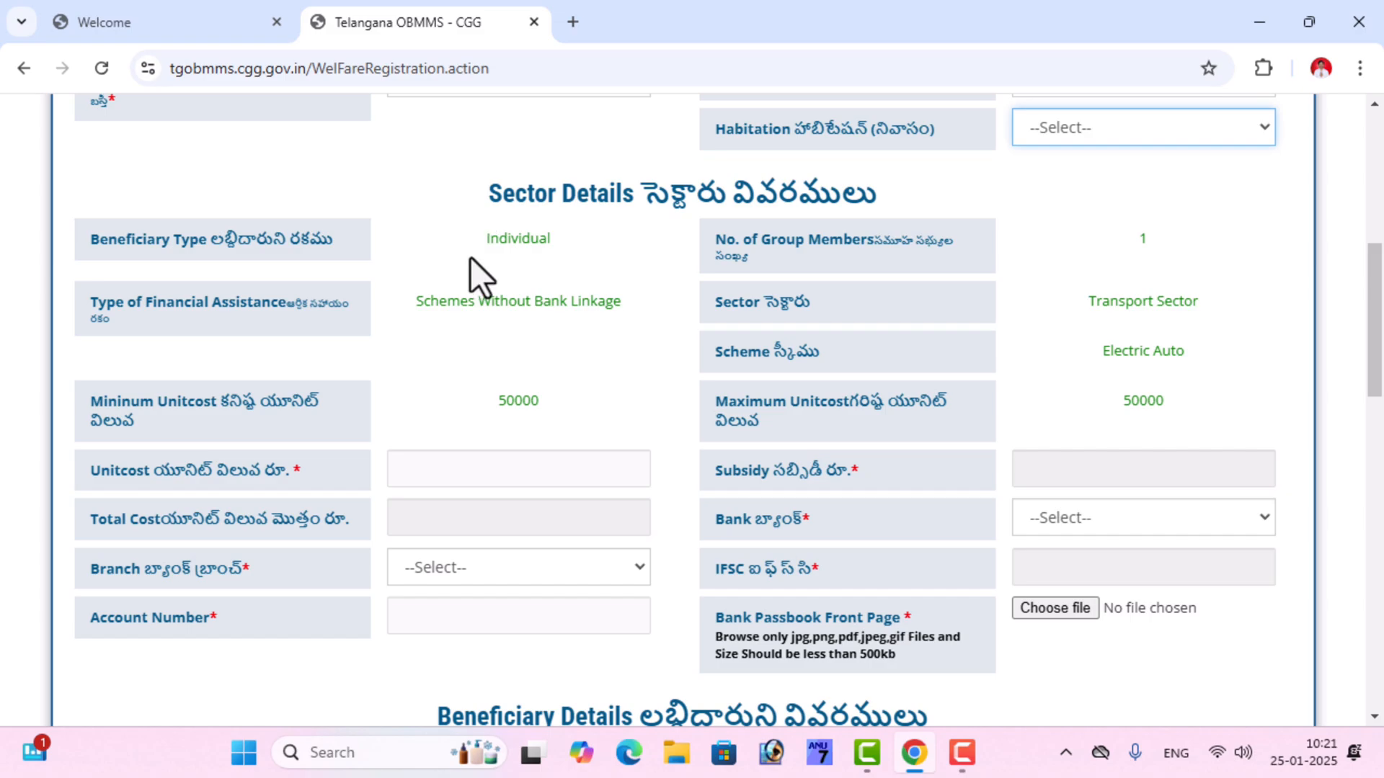
pyautogui.scroll(-2, 575, 339)
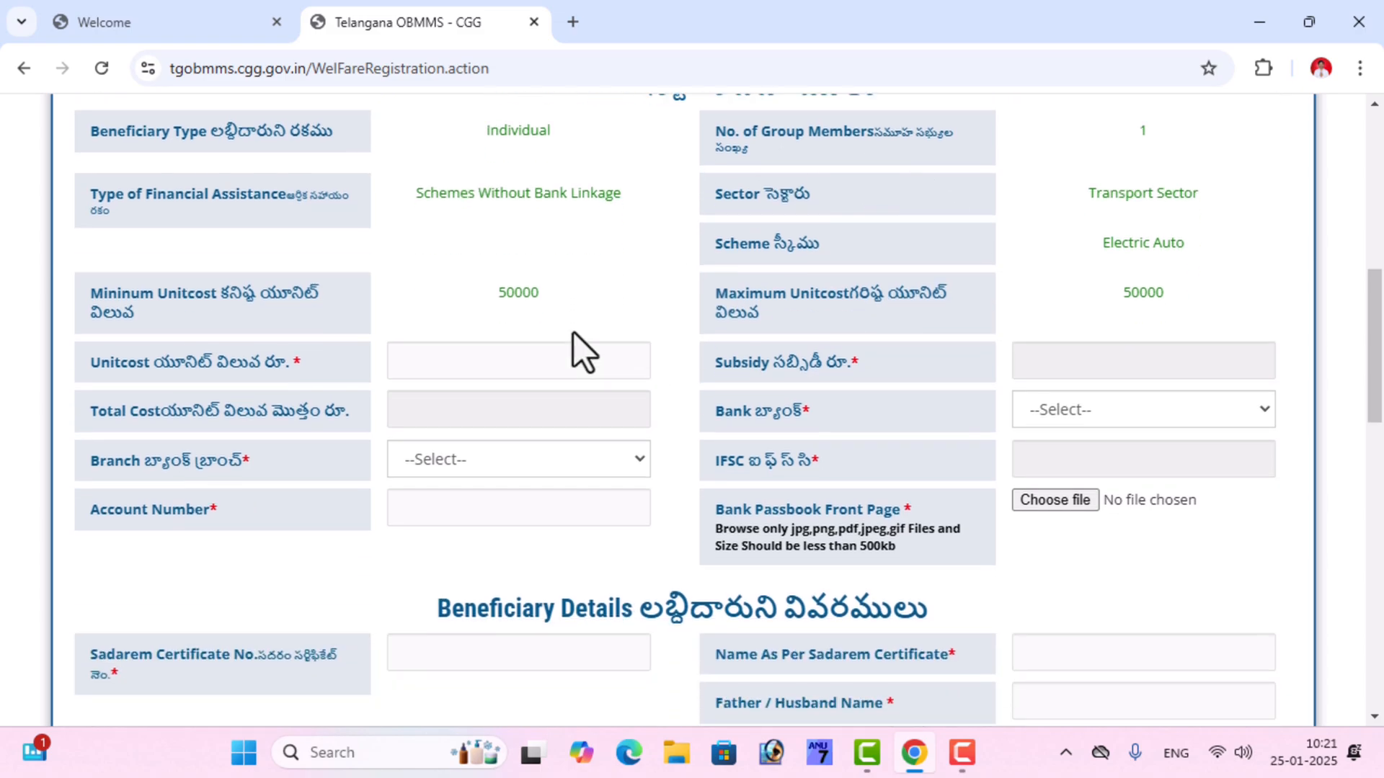
pyautogui.click(534, 370)
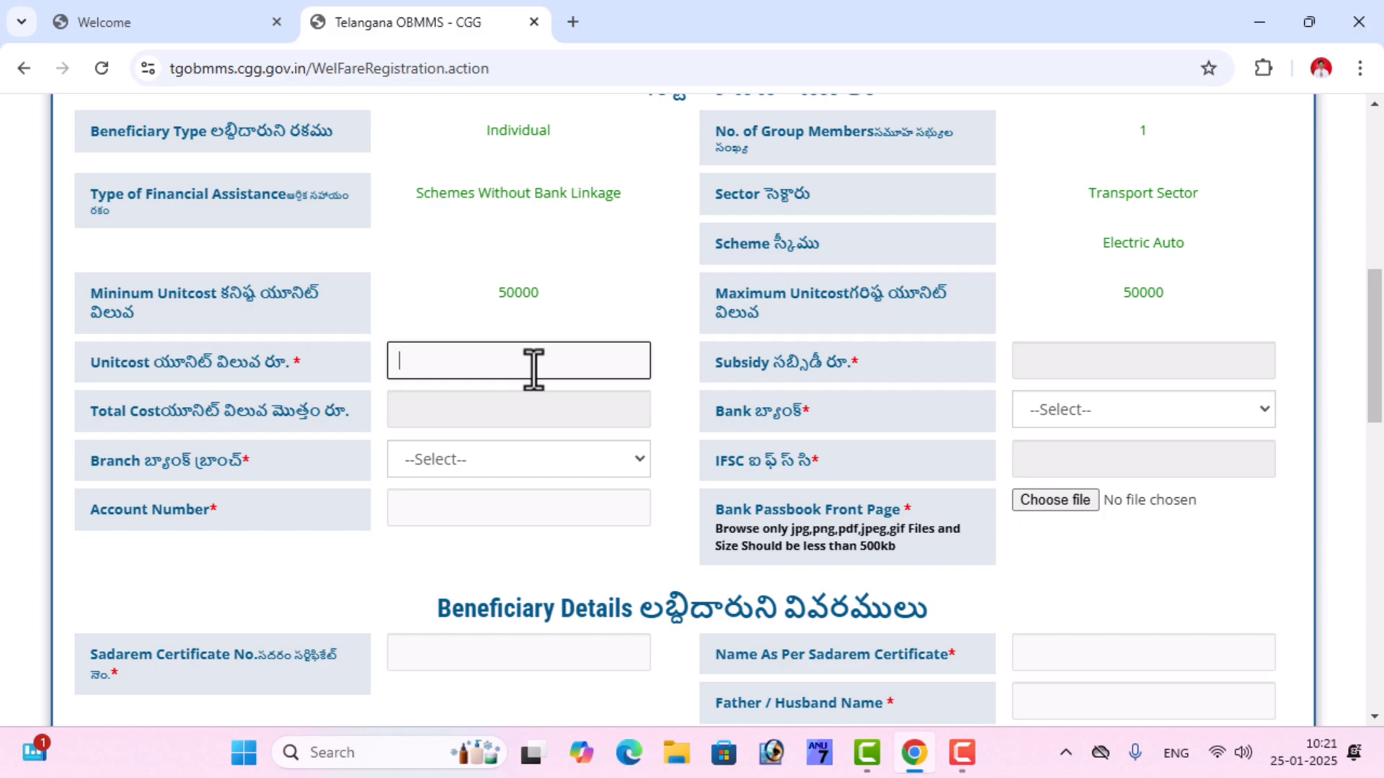
pyautogui.write('100000')
pyautogui.press('Tab')
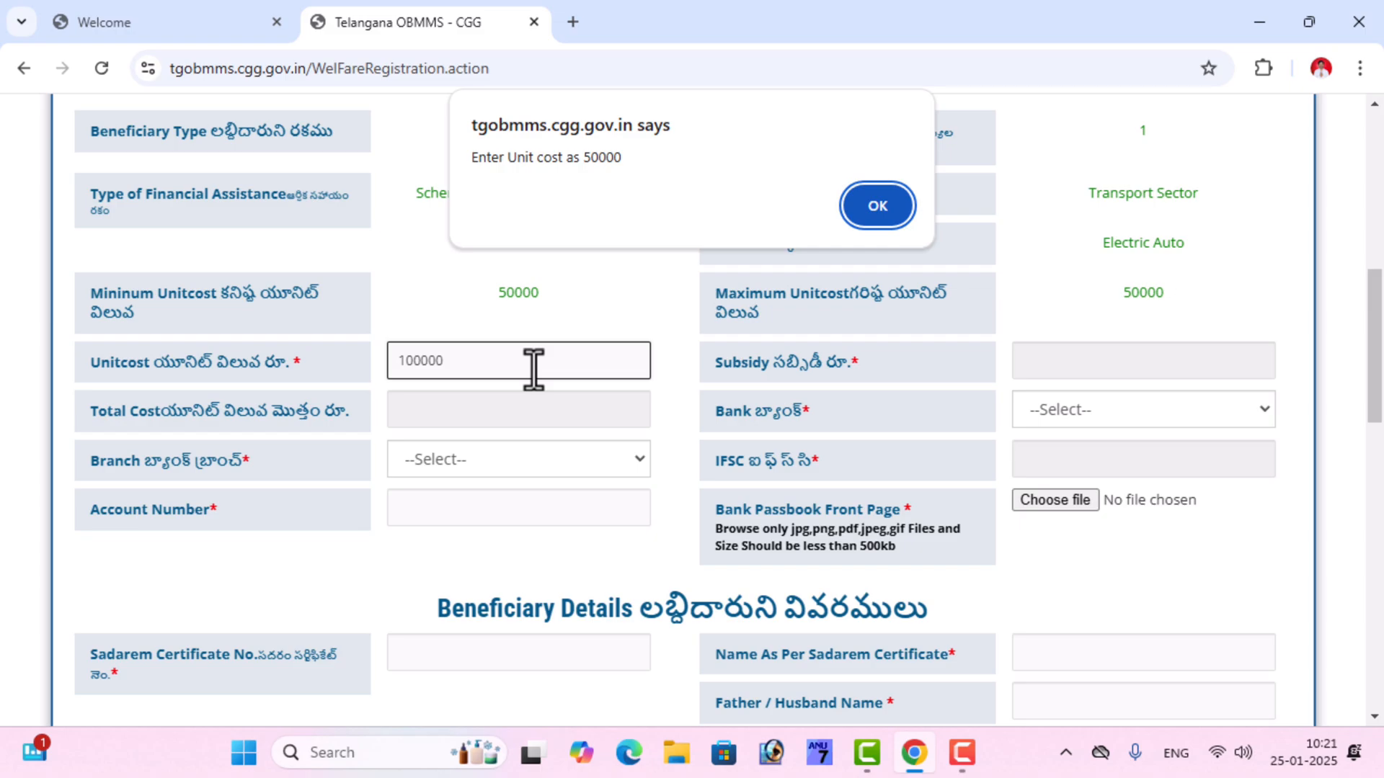
pyautogui.press('Return')
pyautogui.write('50000')
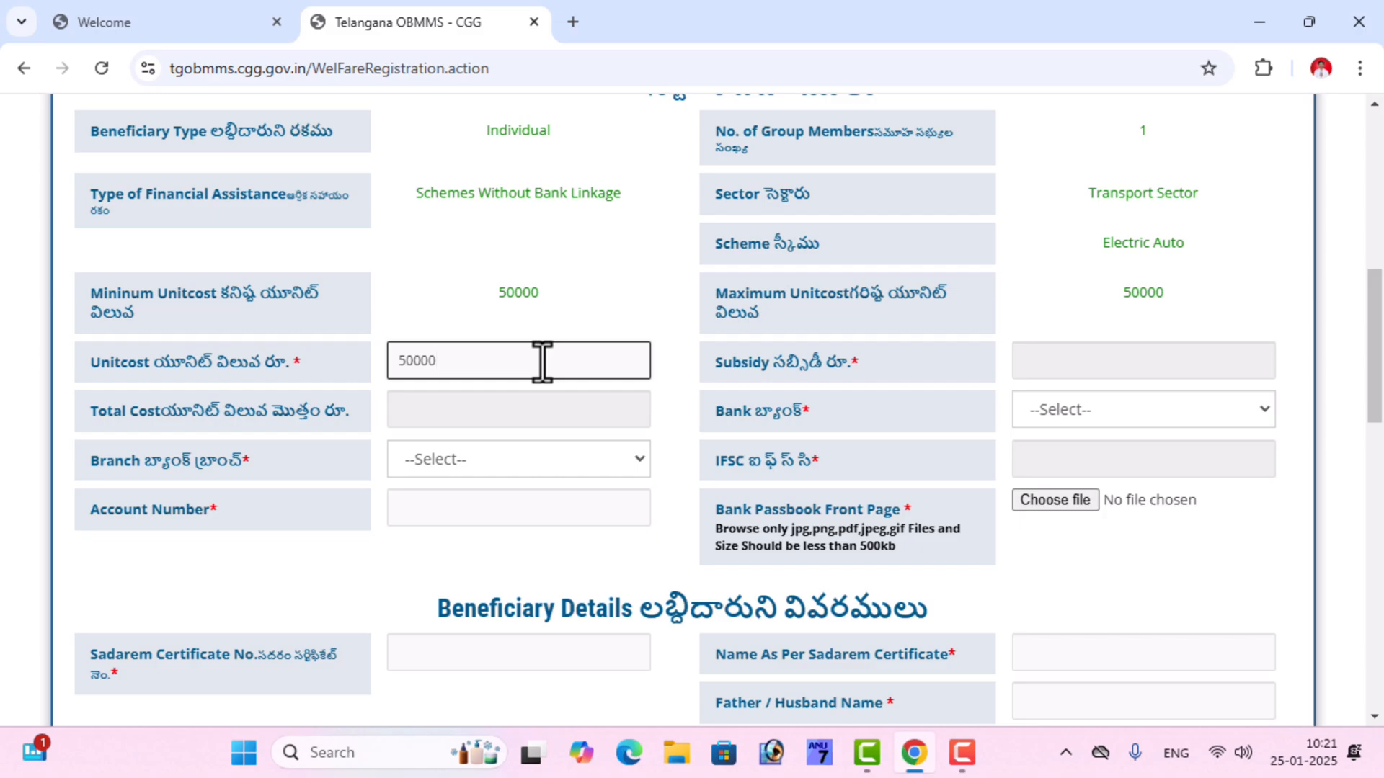
pyautogui.press('Tab')
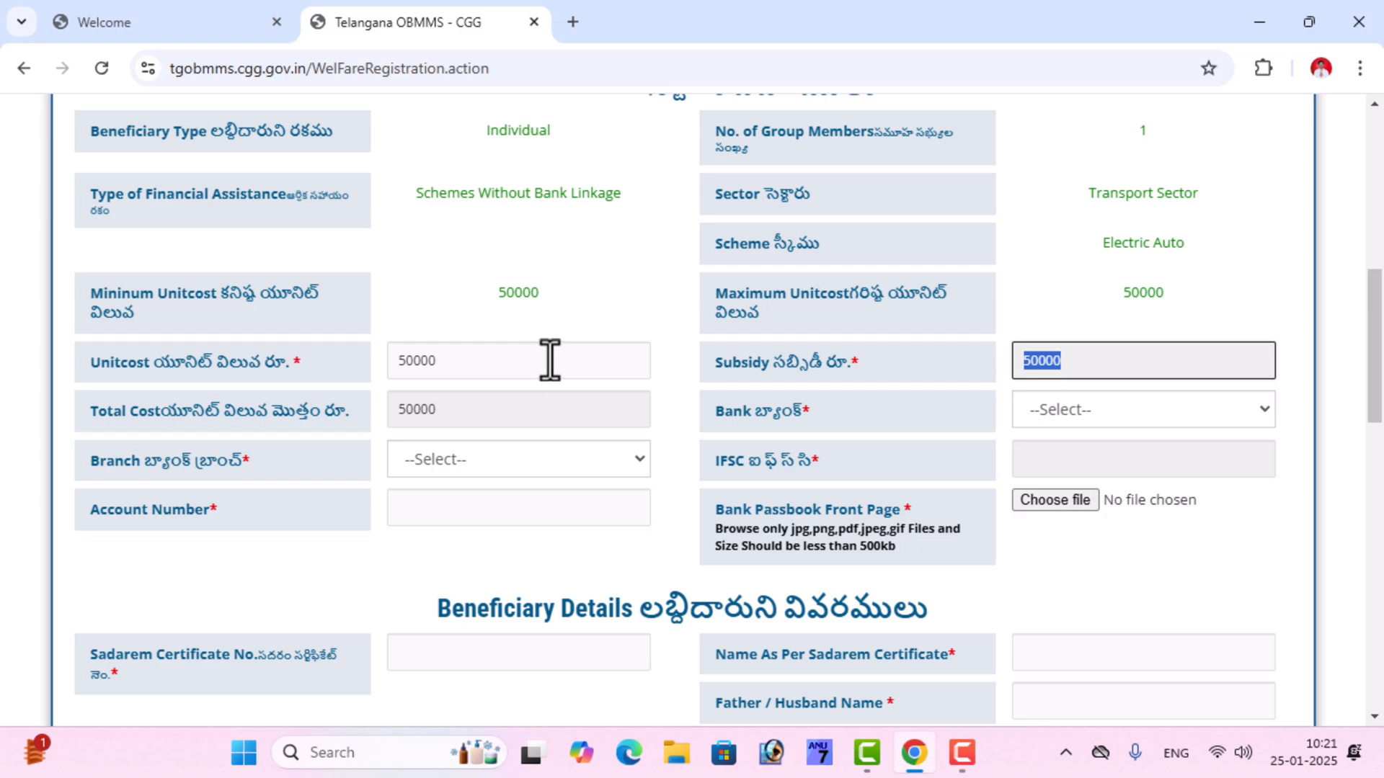
# Step: Set the bank to Telangana Grameena Bank and the branch to DHARMAREDDY----SBIN0RRDCGB
pyautogui.click(1076, 421)
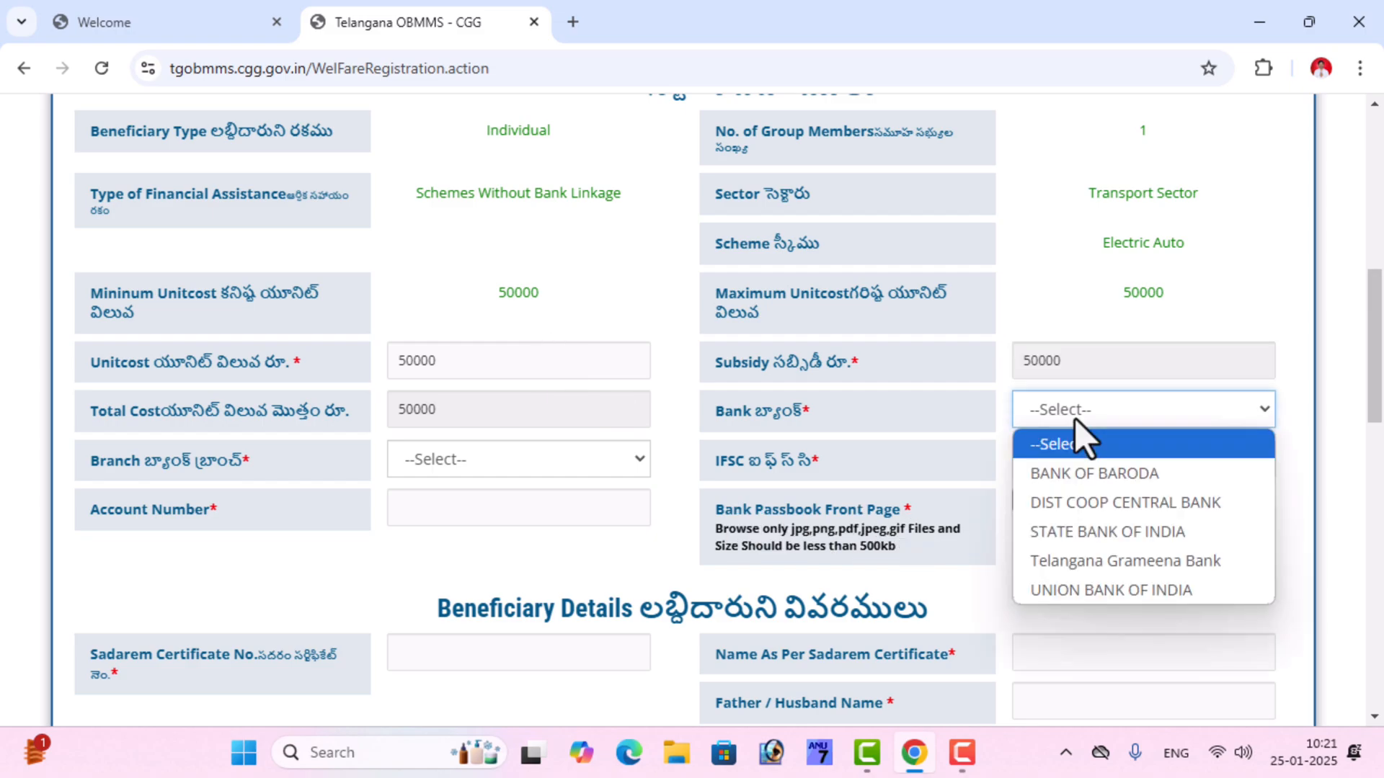
pyautogui.click(1086, 562)
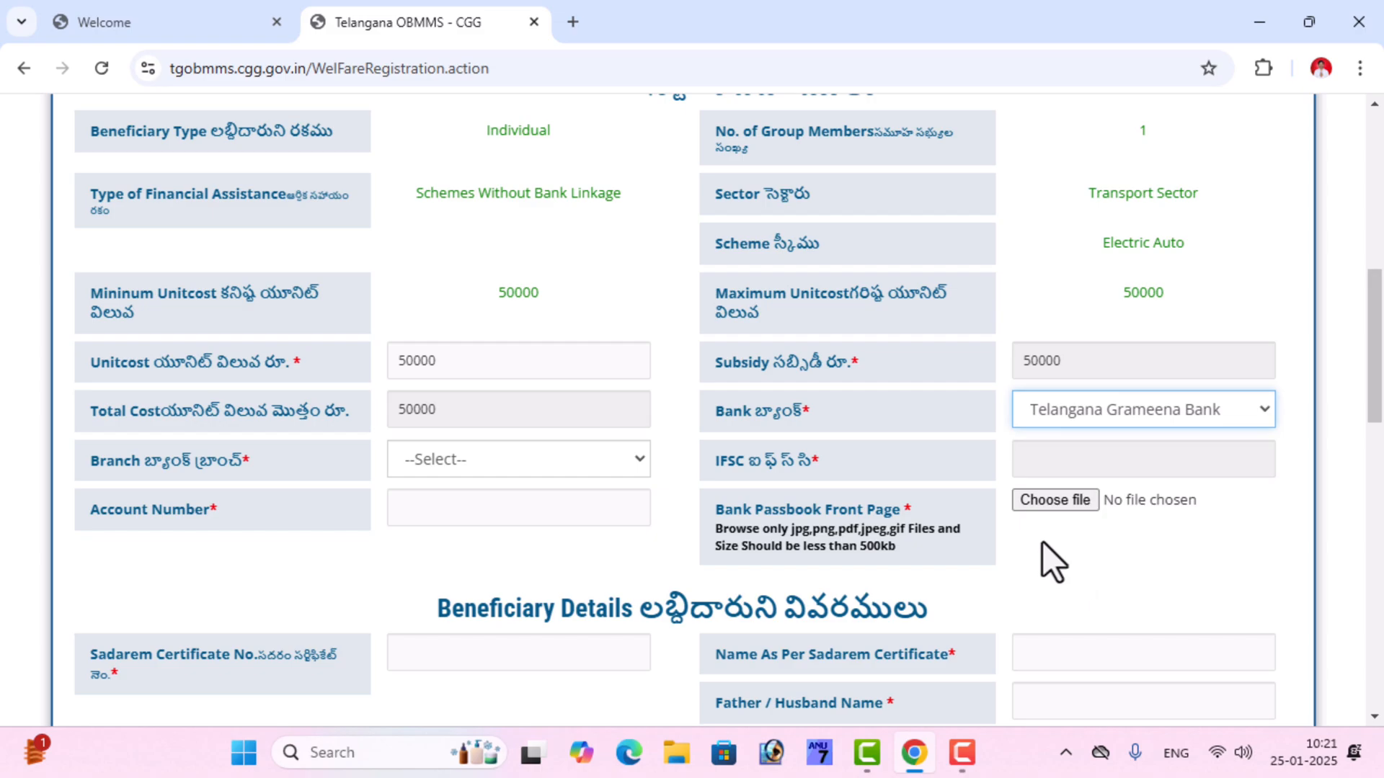
pyautogui.click(568, 461)
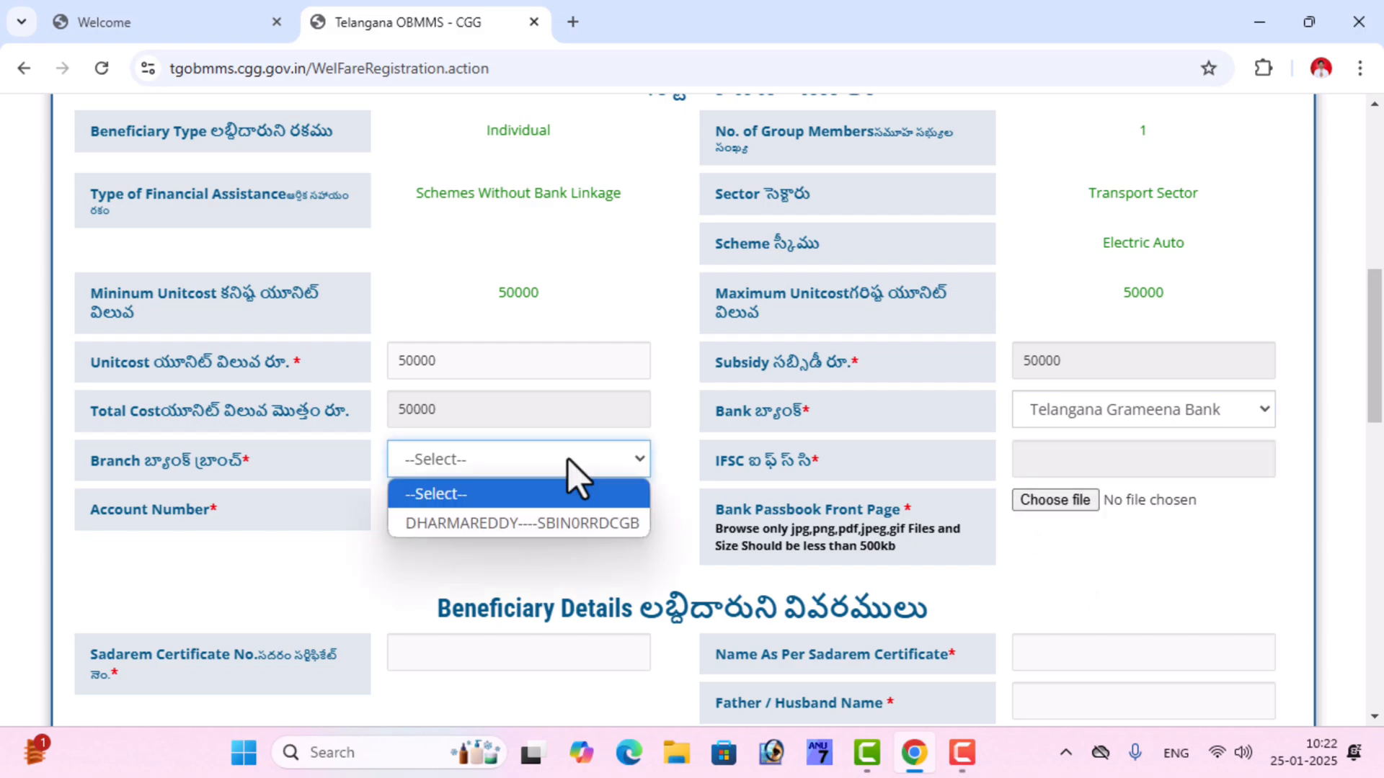
pyautogui.click(556, 523)
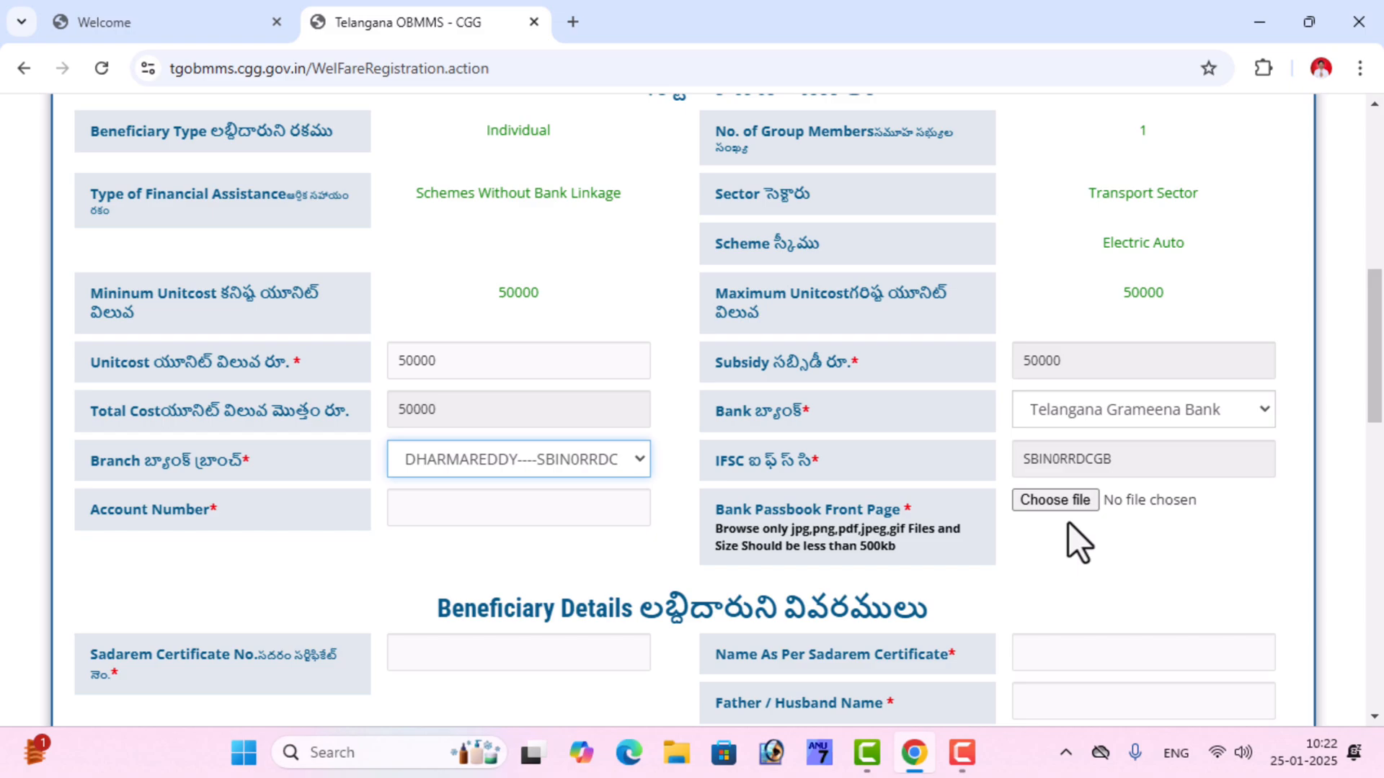
# Step: Review the Sadarem certificate number and name fields, the disable type options and the father/husband name field in the Beneficiary Details
pyautogui.scroll(-6, 1004, 446)
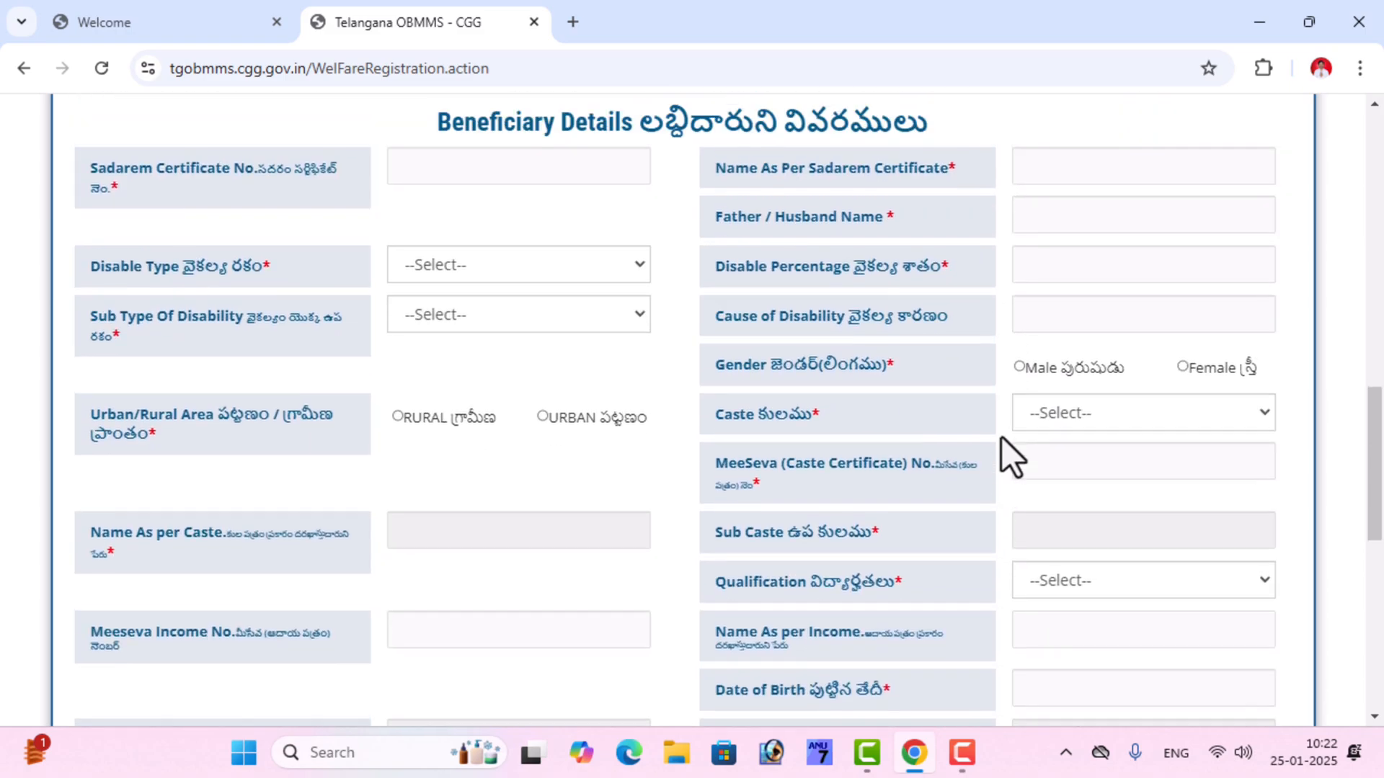
pyautogui.scroll(2, 1001, 437)
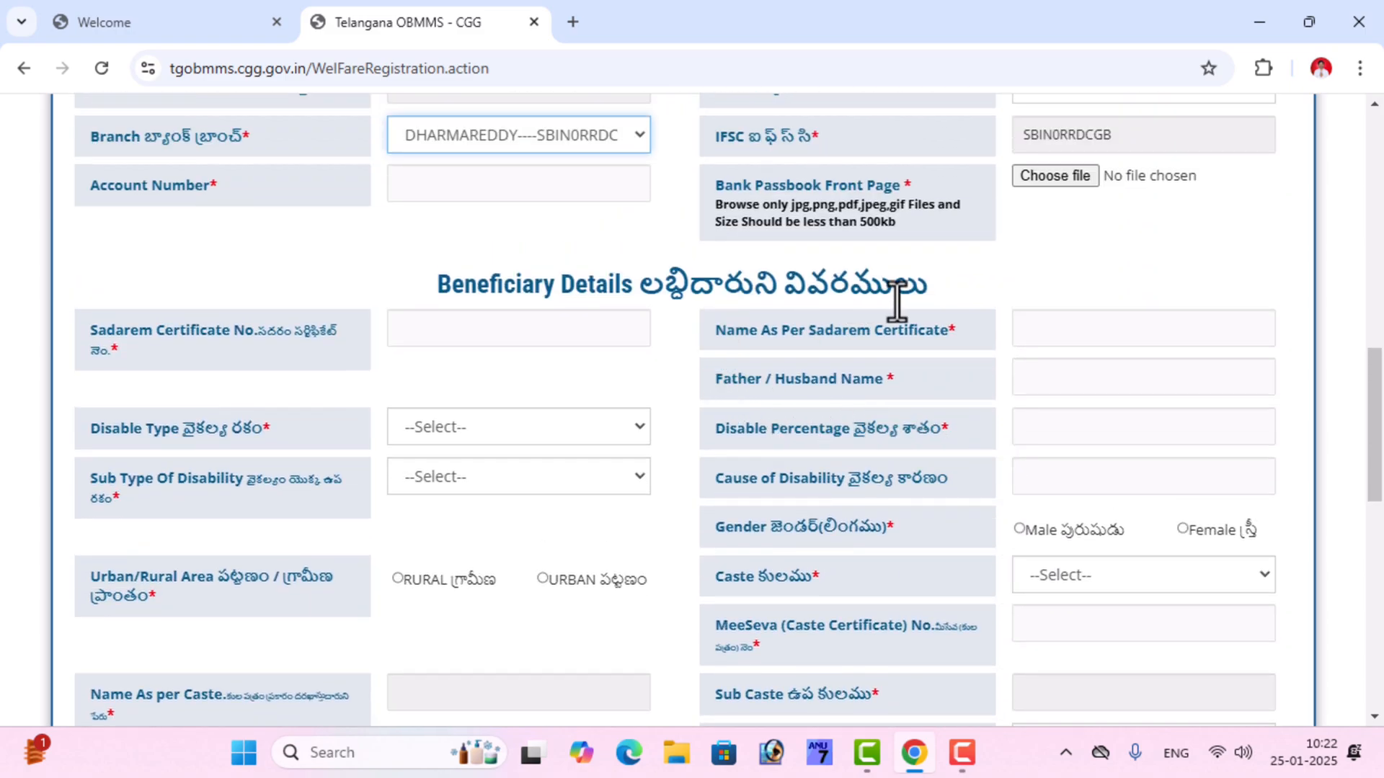
pyautogui.click(612, 327)
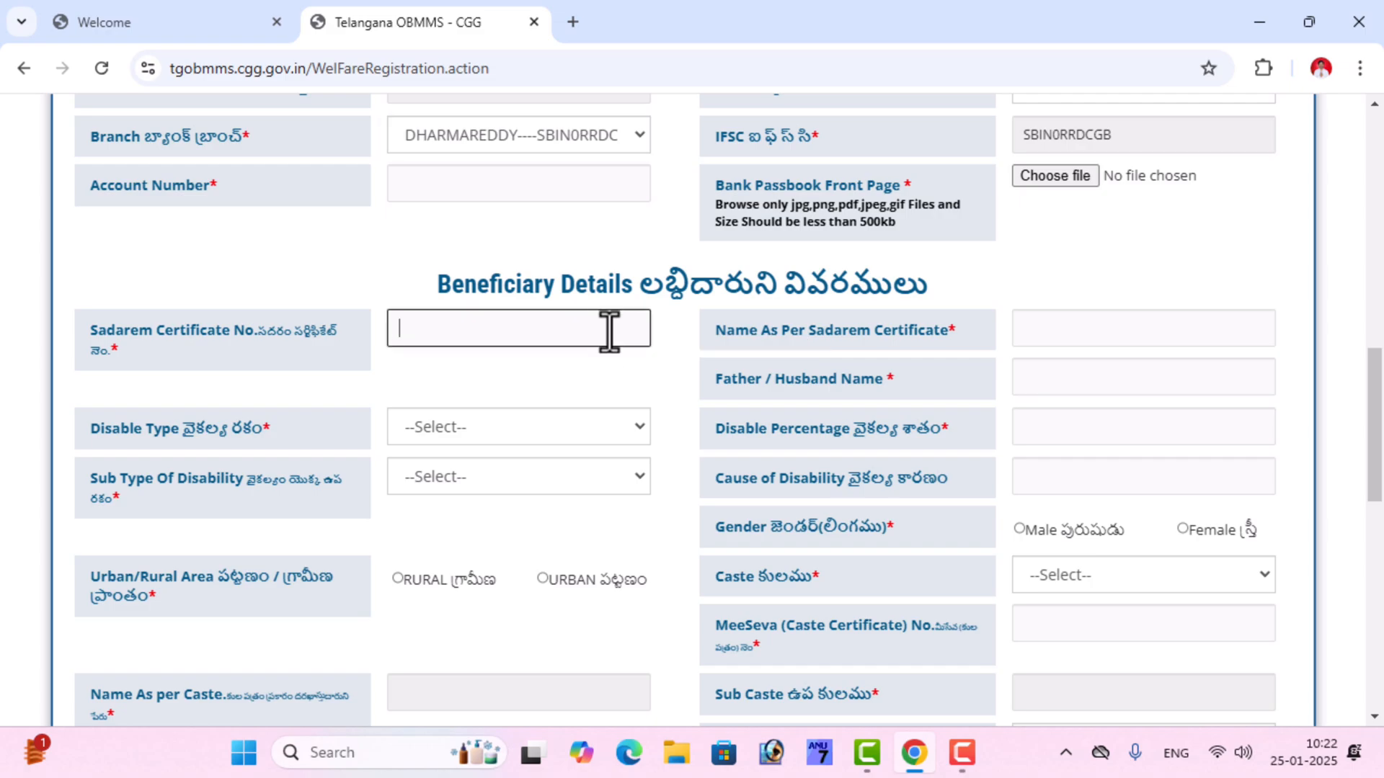
pyautogui.click(1078, 328)
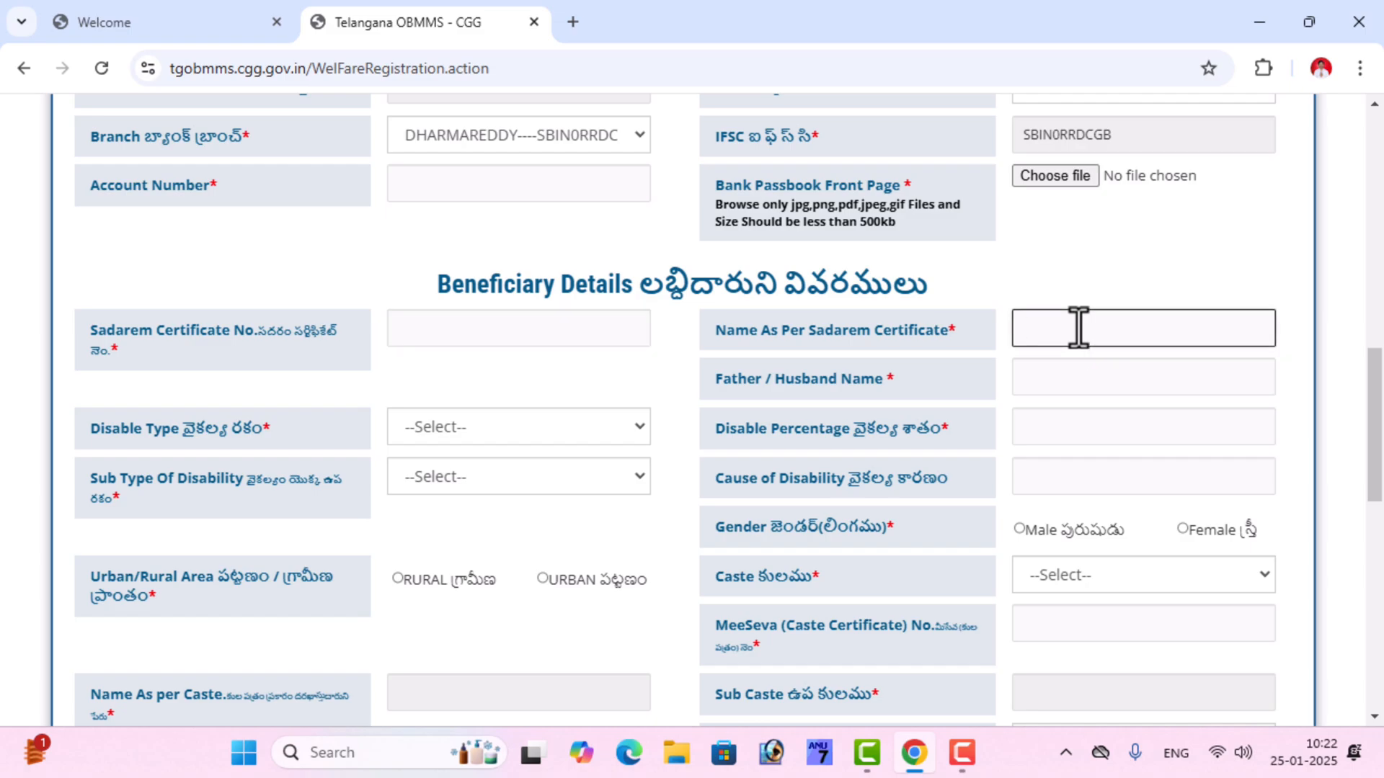
pyautogui.click(552, 431)
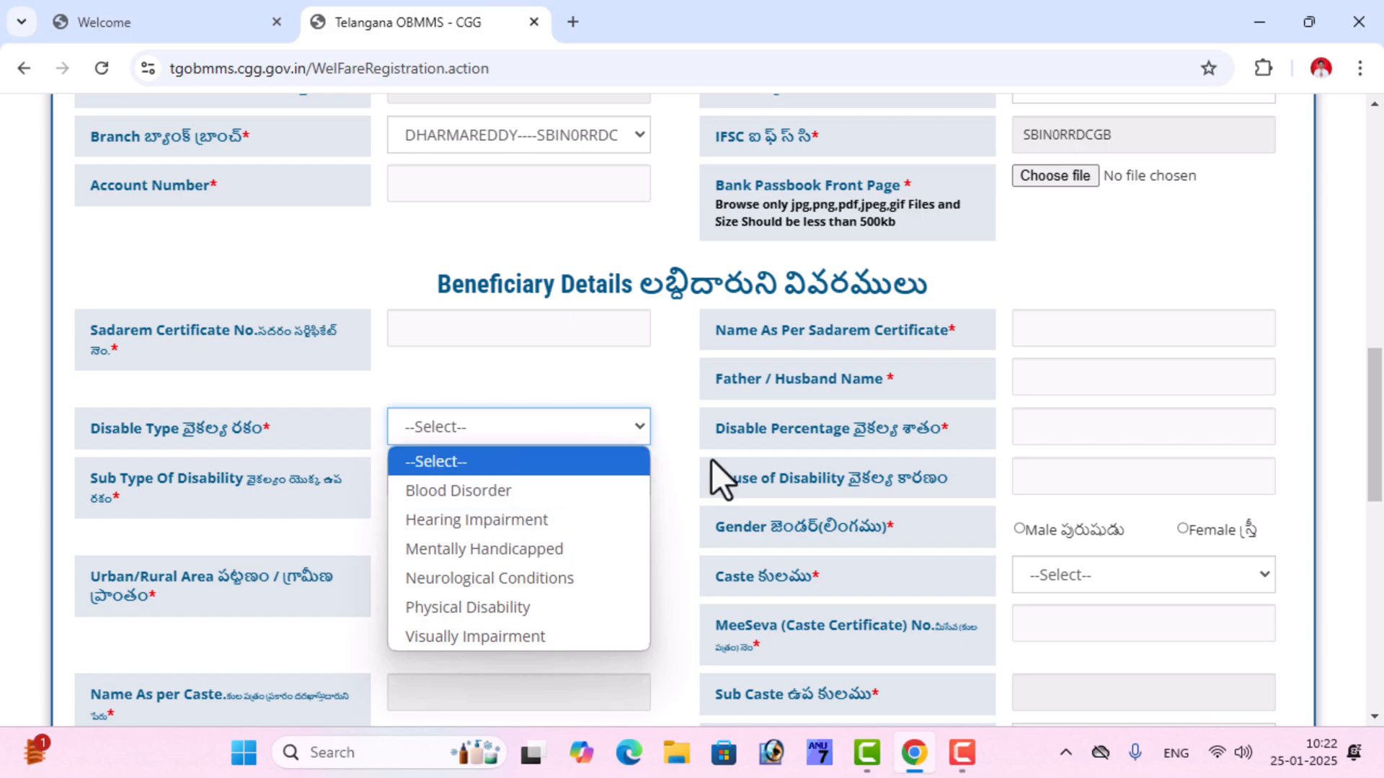
pyautogui.click(1042, 374)
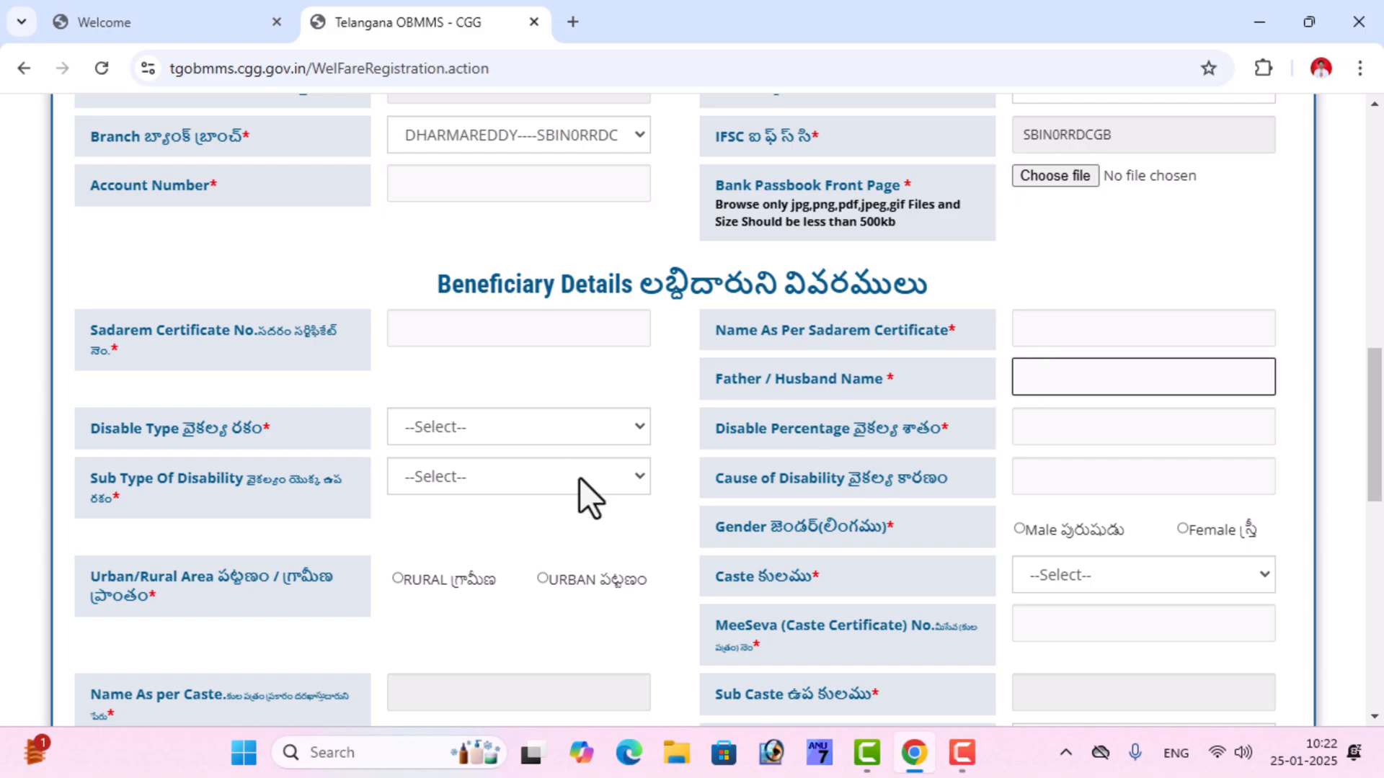
# Step: Set the disable type to Physical Disability, and check the disability sub type options and the disable percentage field
pyautogui.click(576, 427)
pyautogui.click(538, 612)
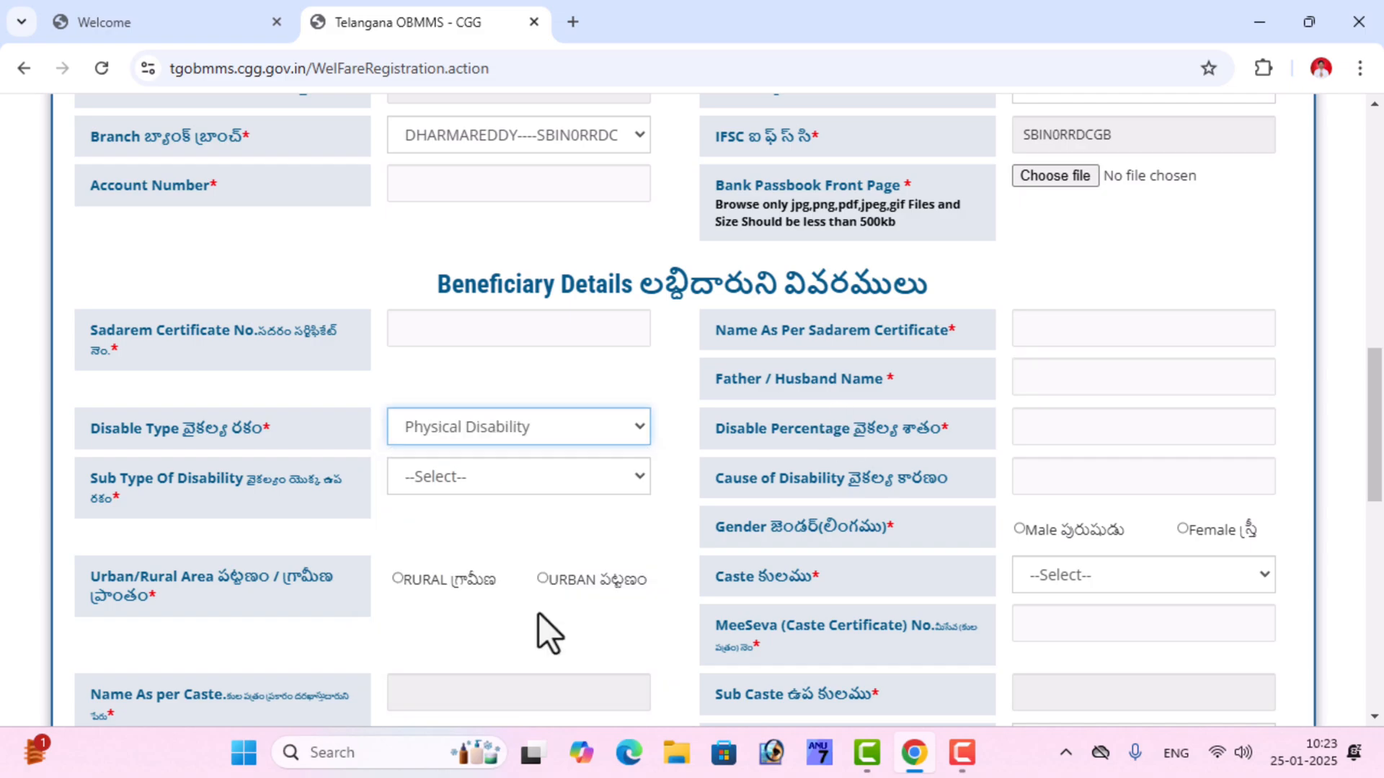
pyautogui.click(518, 479)
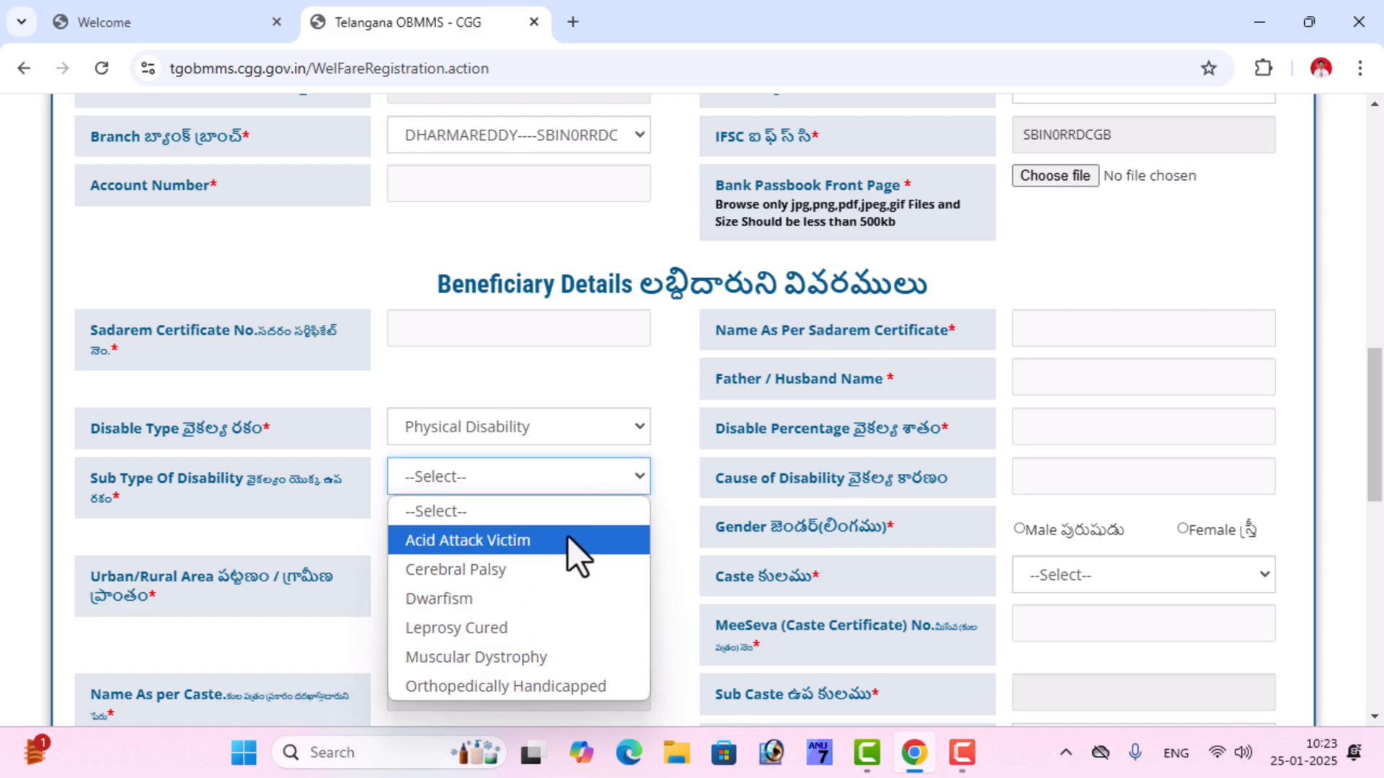
pyautogui.click(1075, 431)
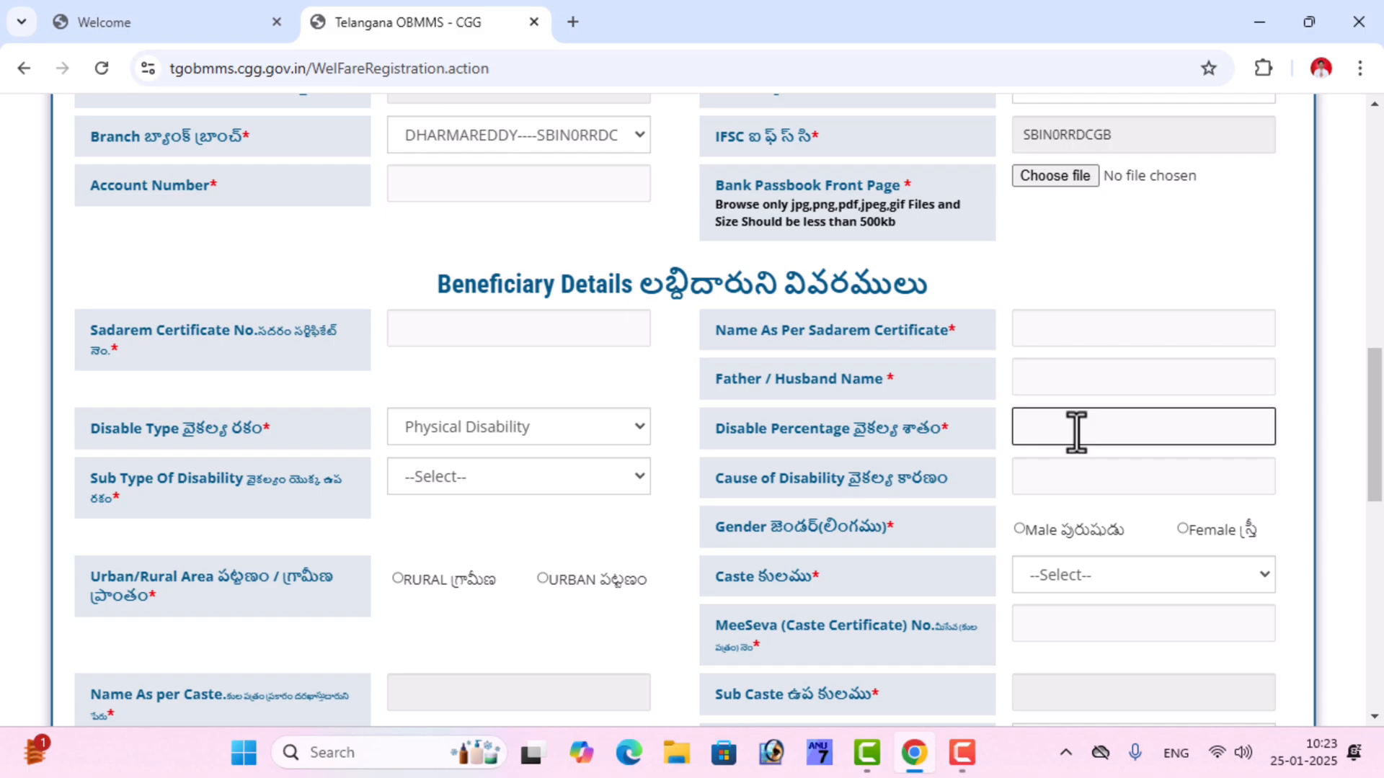
# Step: Set the beneficiary's caste to BC-D and the qualification to Illiterate
pyautogui.scroll(-1, 1042, 494)
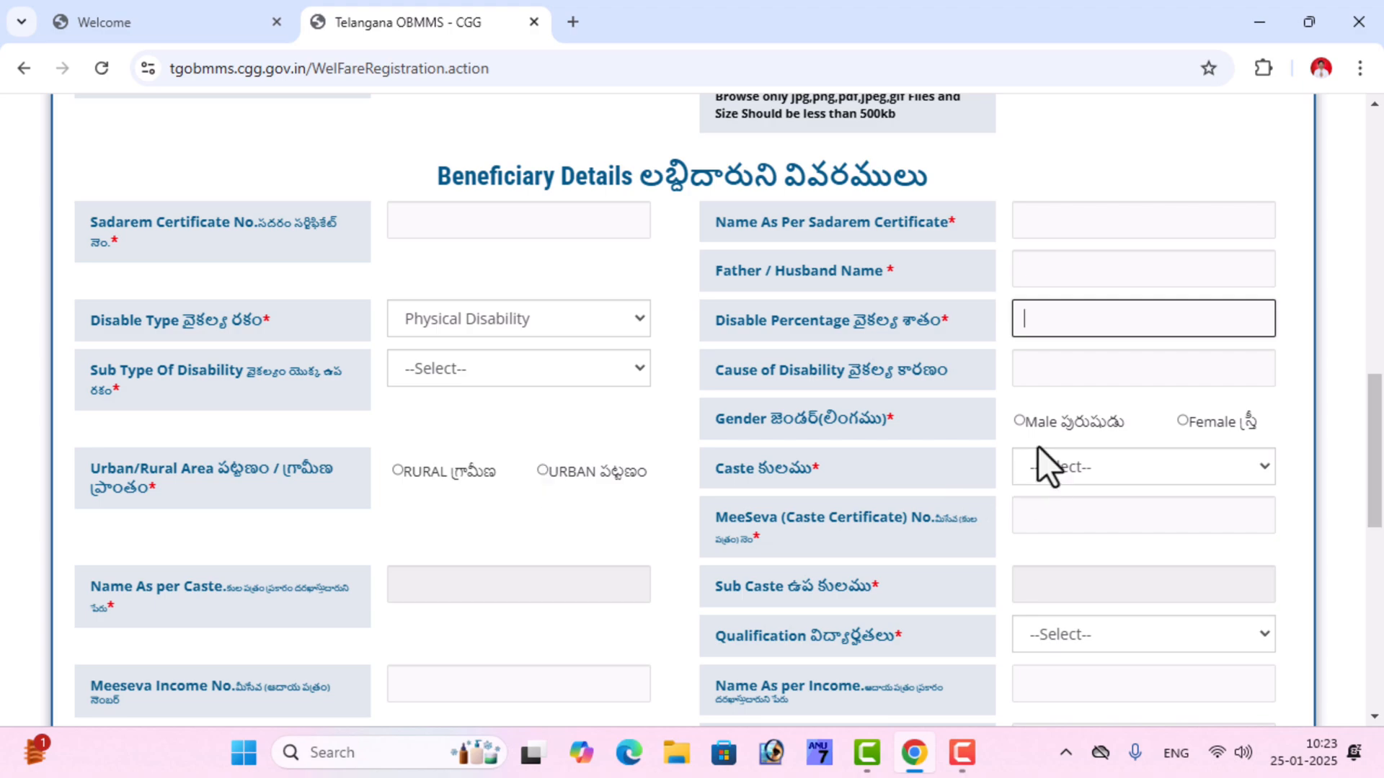
pyautogui.click(1067, 469)
pyautogui.click(1105, 306)
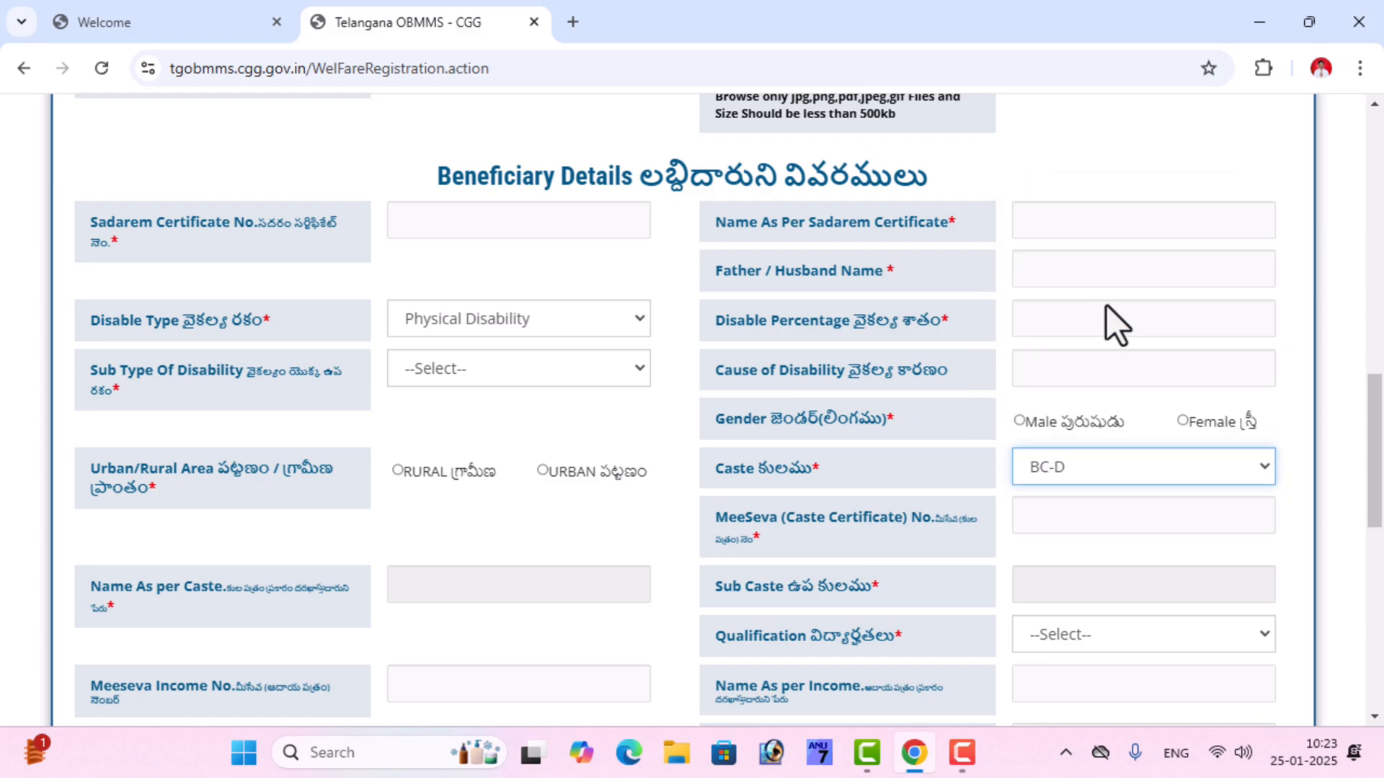
pyautogui.scroll(-1, 1105, 307)
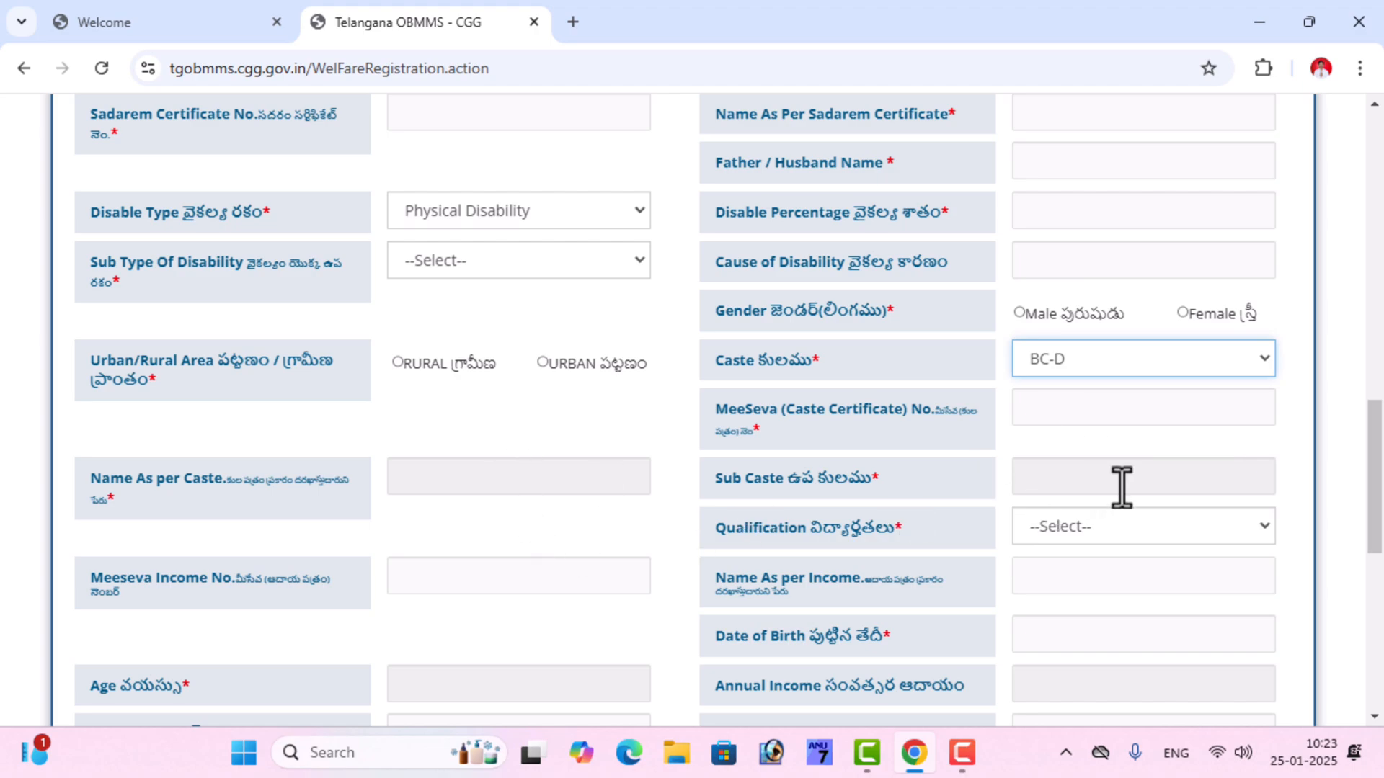
pyautogui.click(1099, 538)
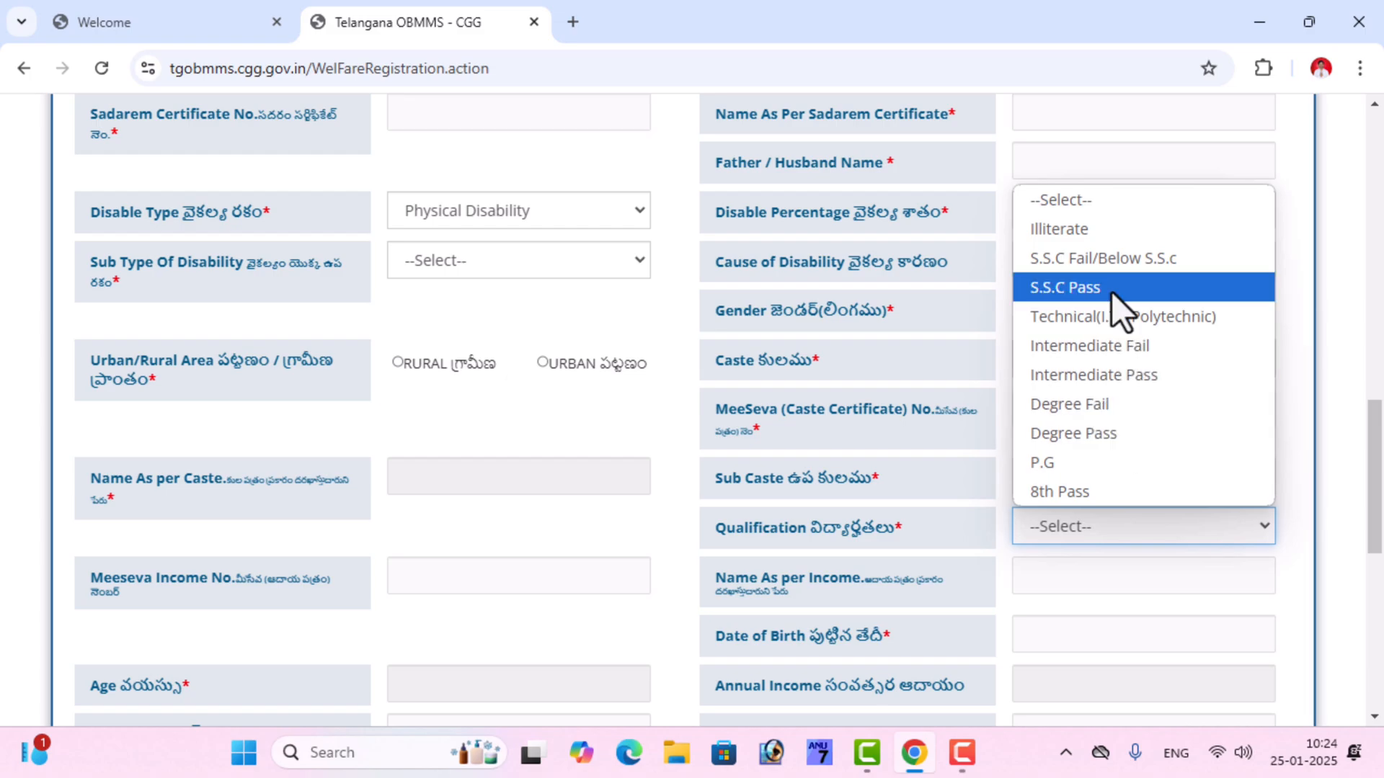
pyautogui.click(1103, 228)
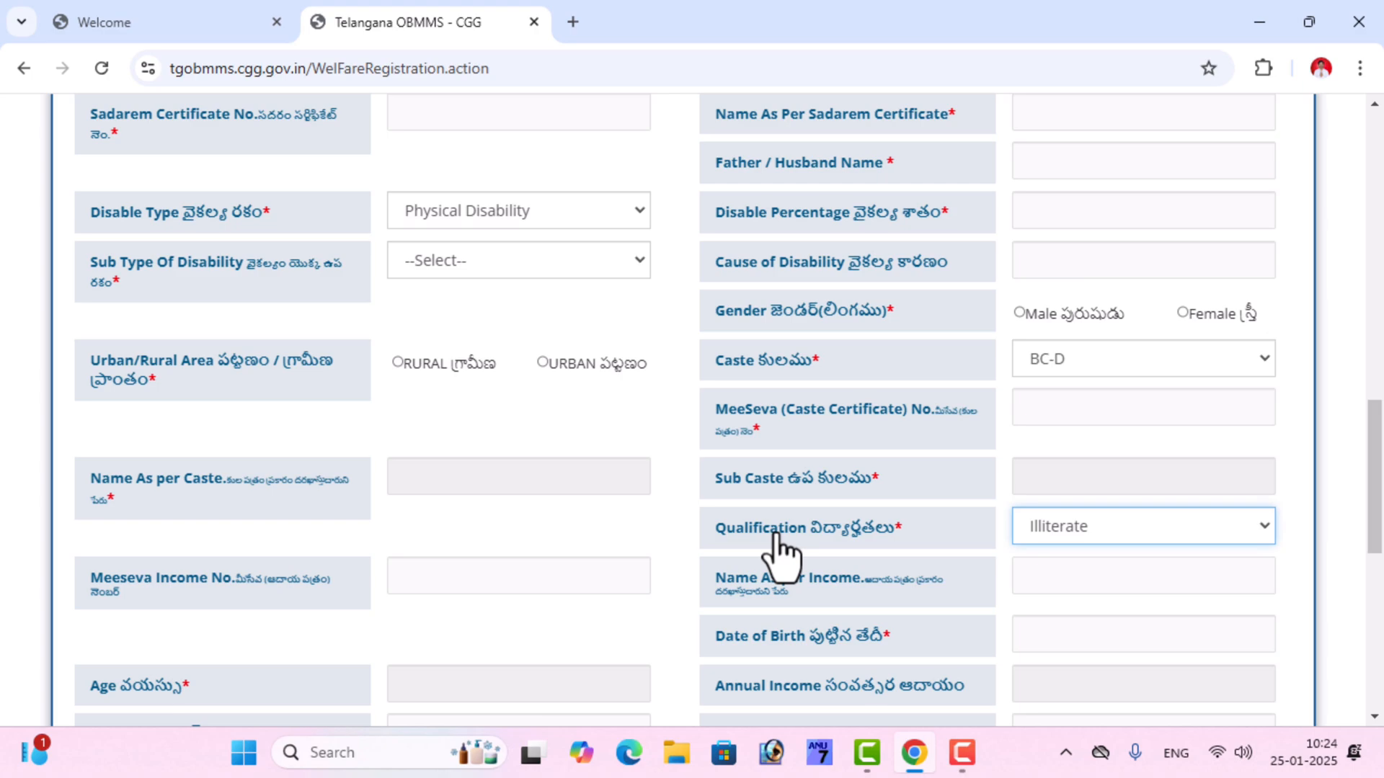
# Step: Review the Meeseva income number, name as per income, mobile number and Aadhaar fields in the Beneficiary Details
pyautogui.scroll(-3, 775, 551)
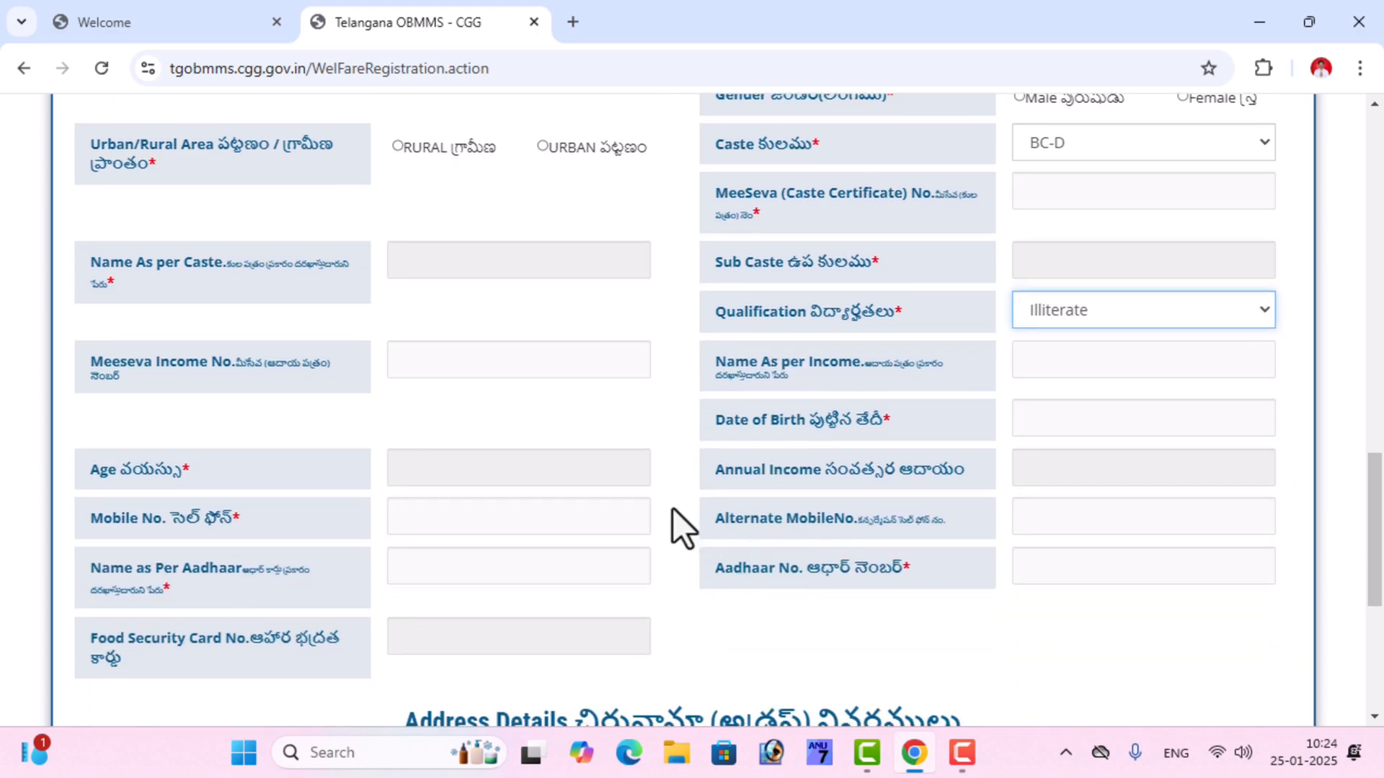
pyautogui.click(492, 366)
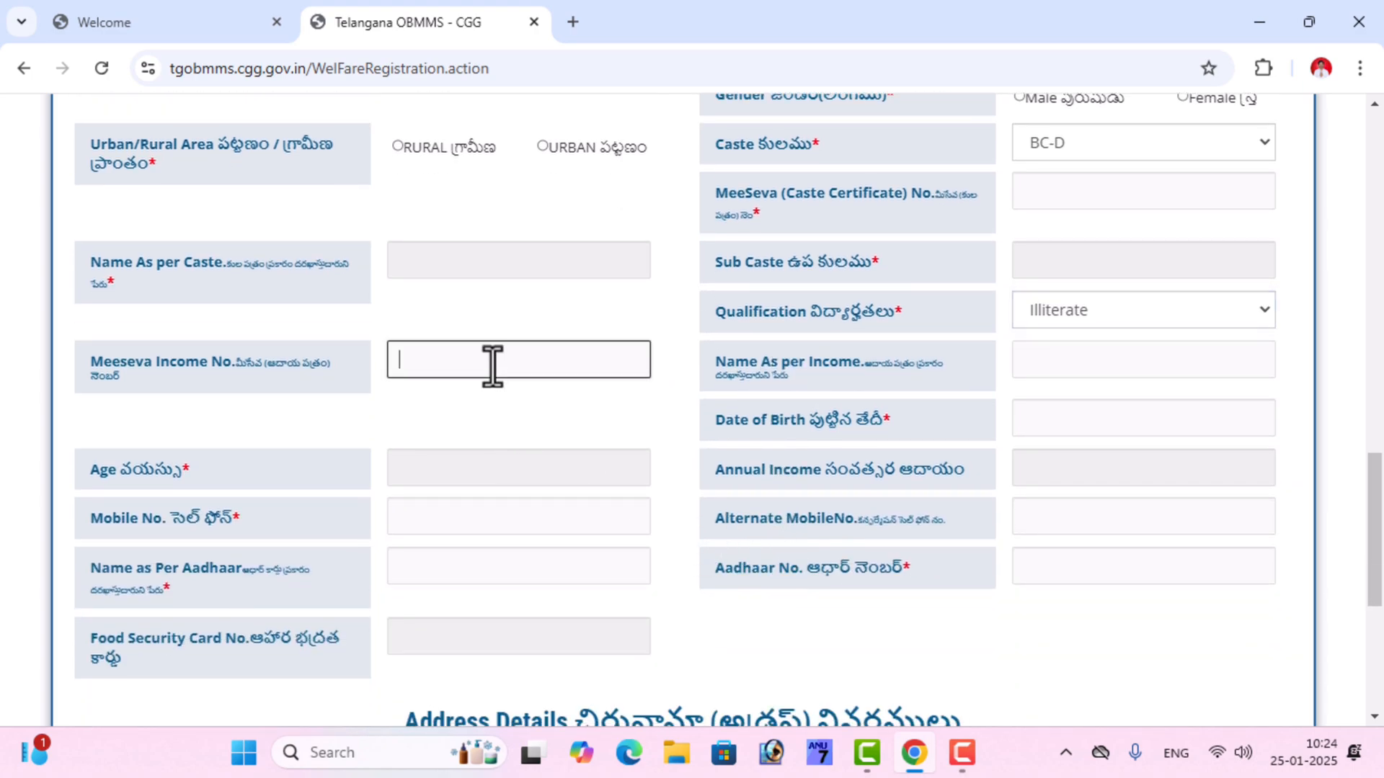
pyautogui.click(1082, 372)
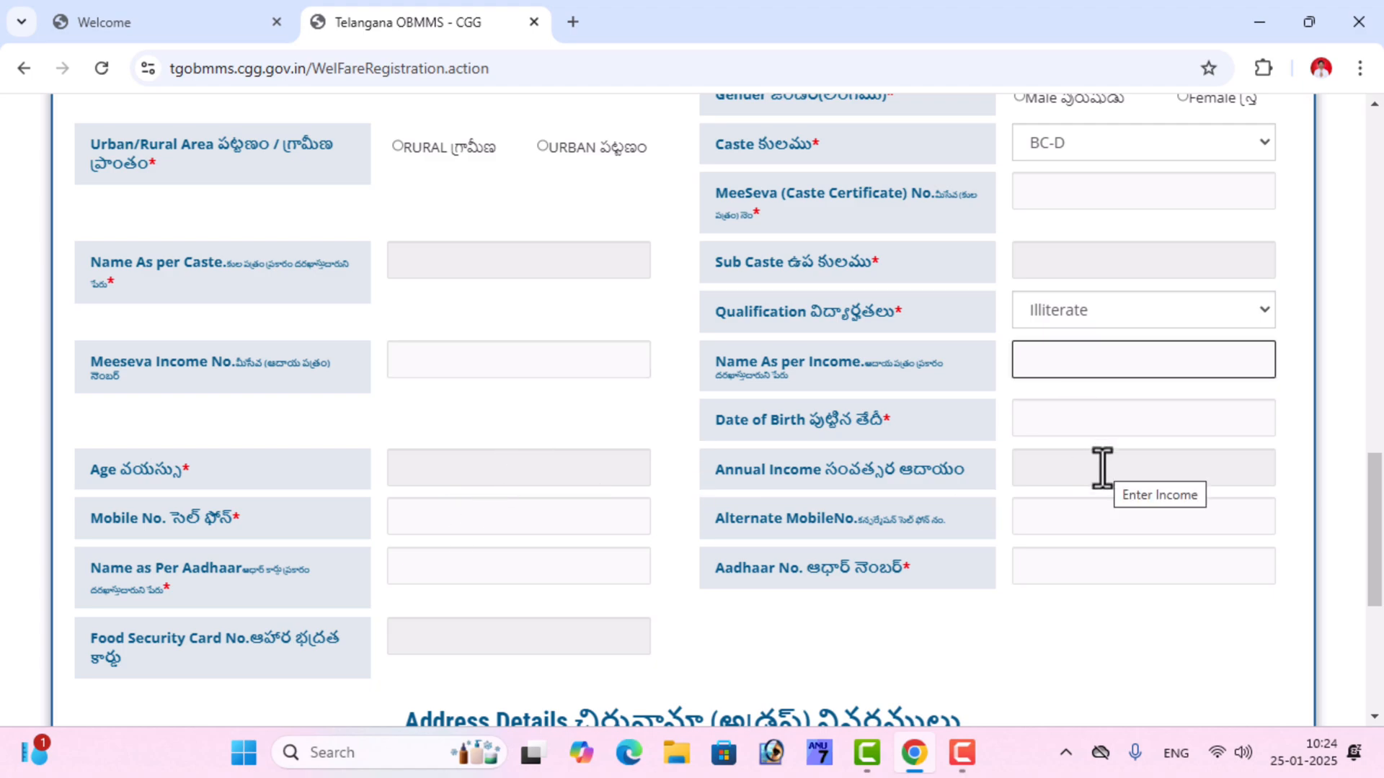
pyautogui.click(508, 516)
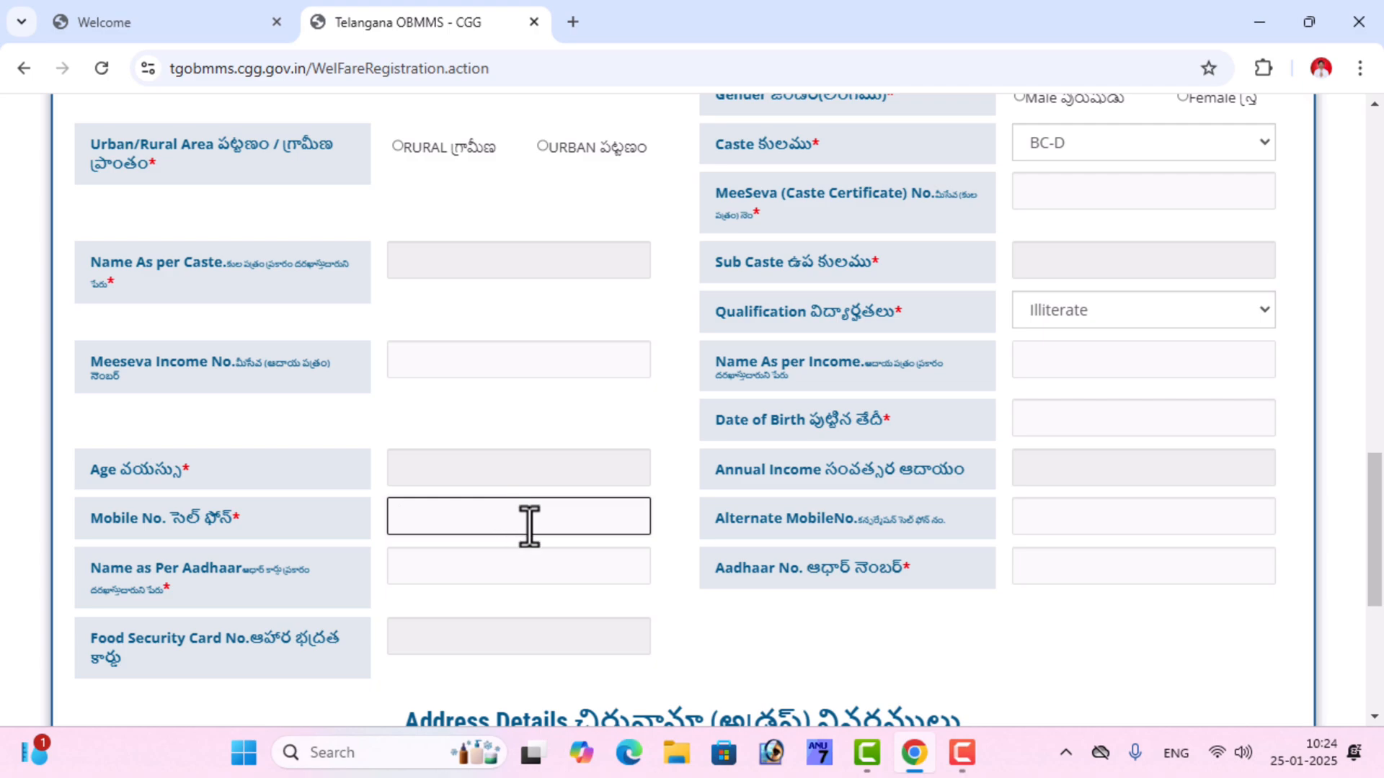
pyautogui.click(1164, 516)
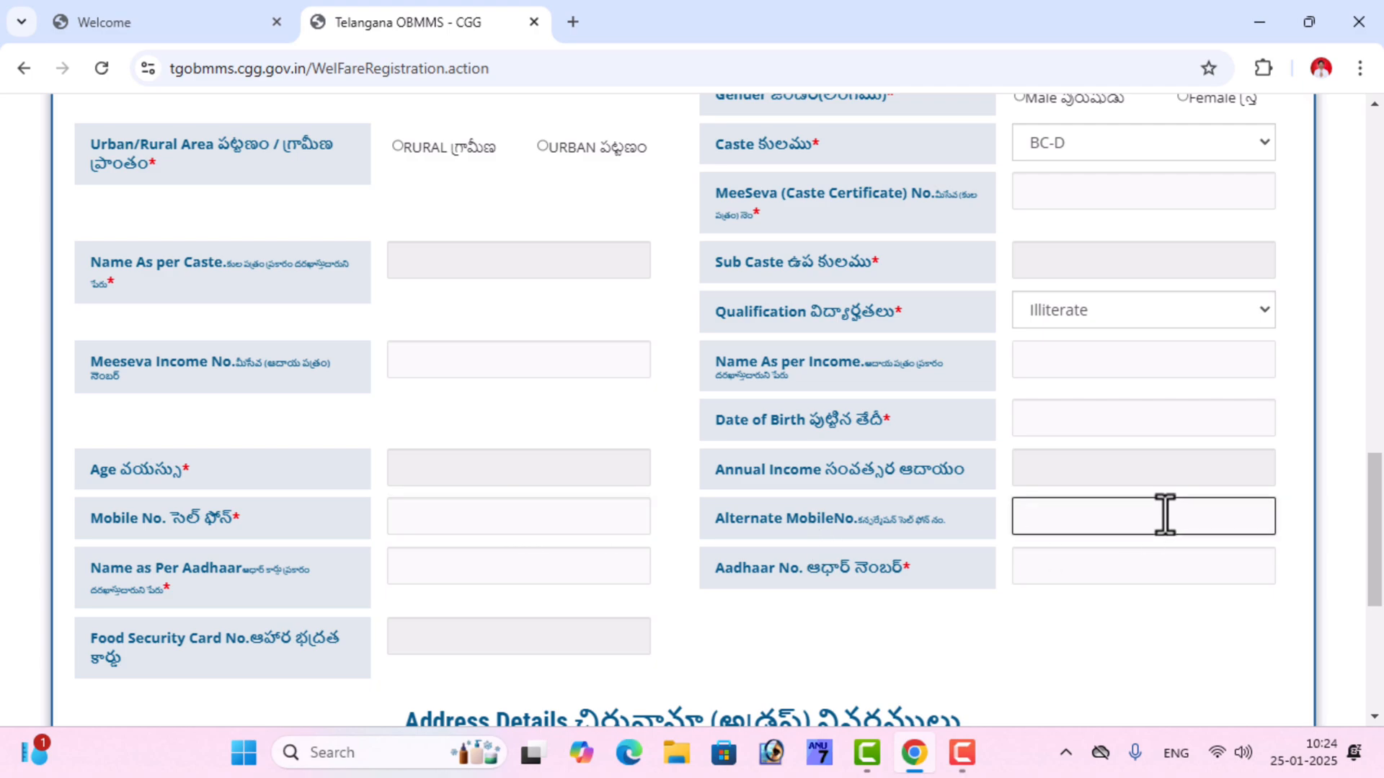
pyautogui.click(524, 572)
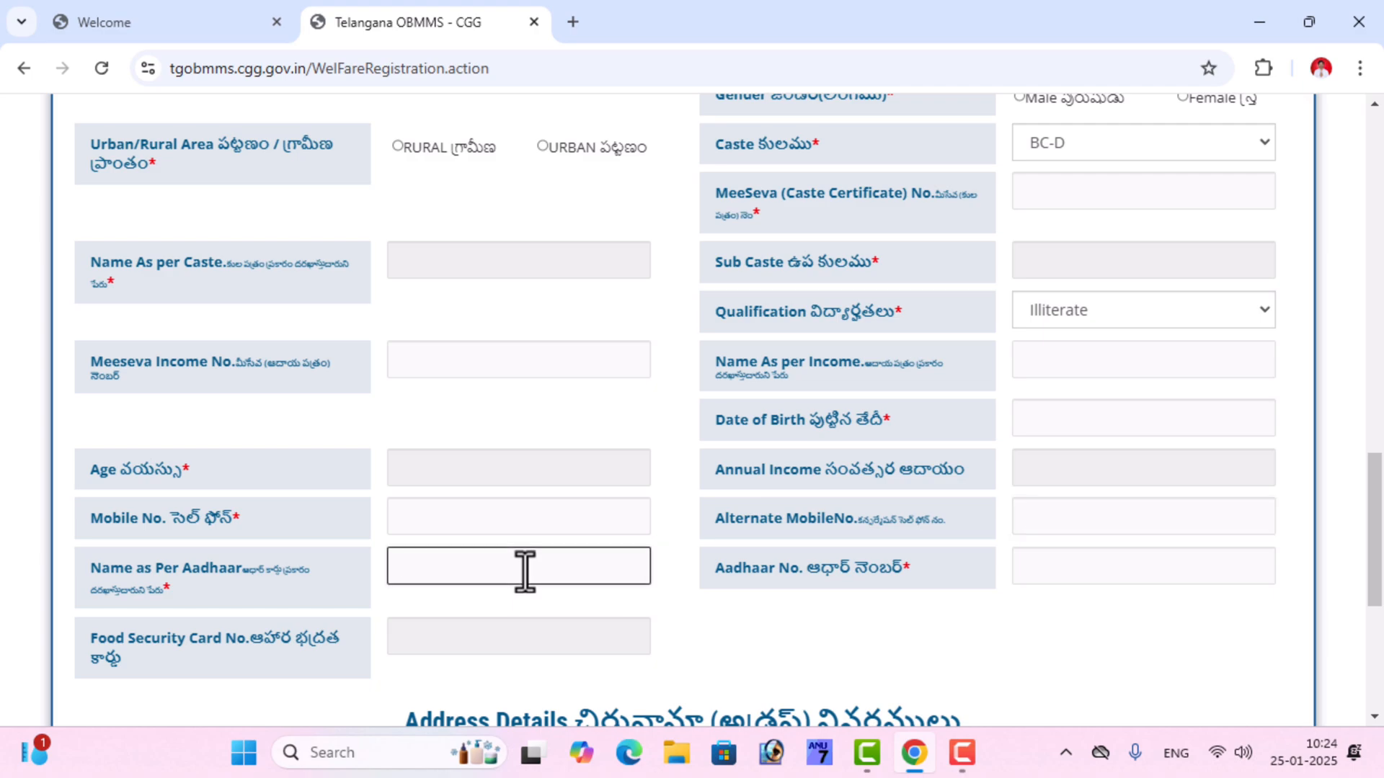
pyautogui.click(1104, 575)
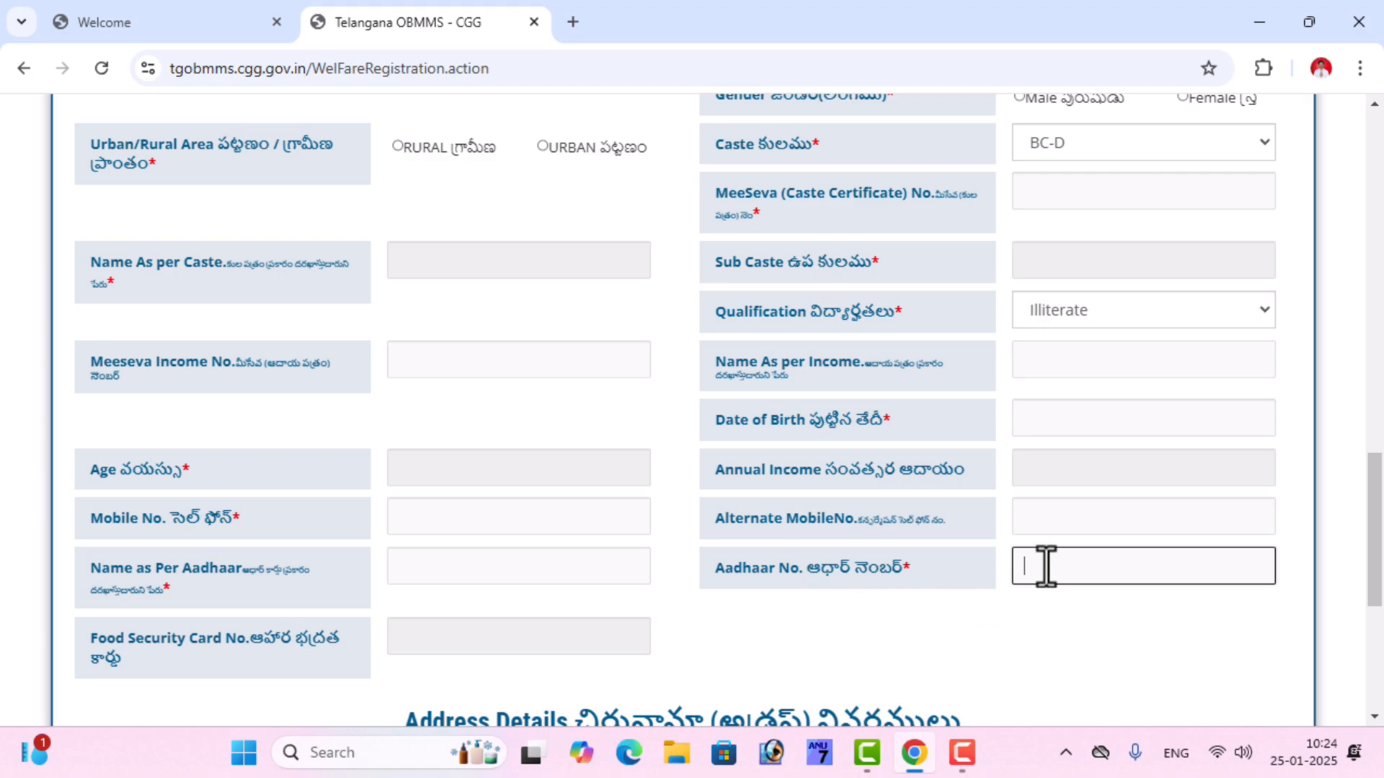
# Step: Review the door number and address fields in the Address Details above the self confirmation
pyautogui.scroll(-2, 1045, 565)
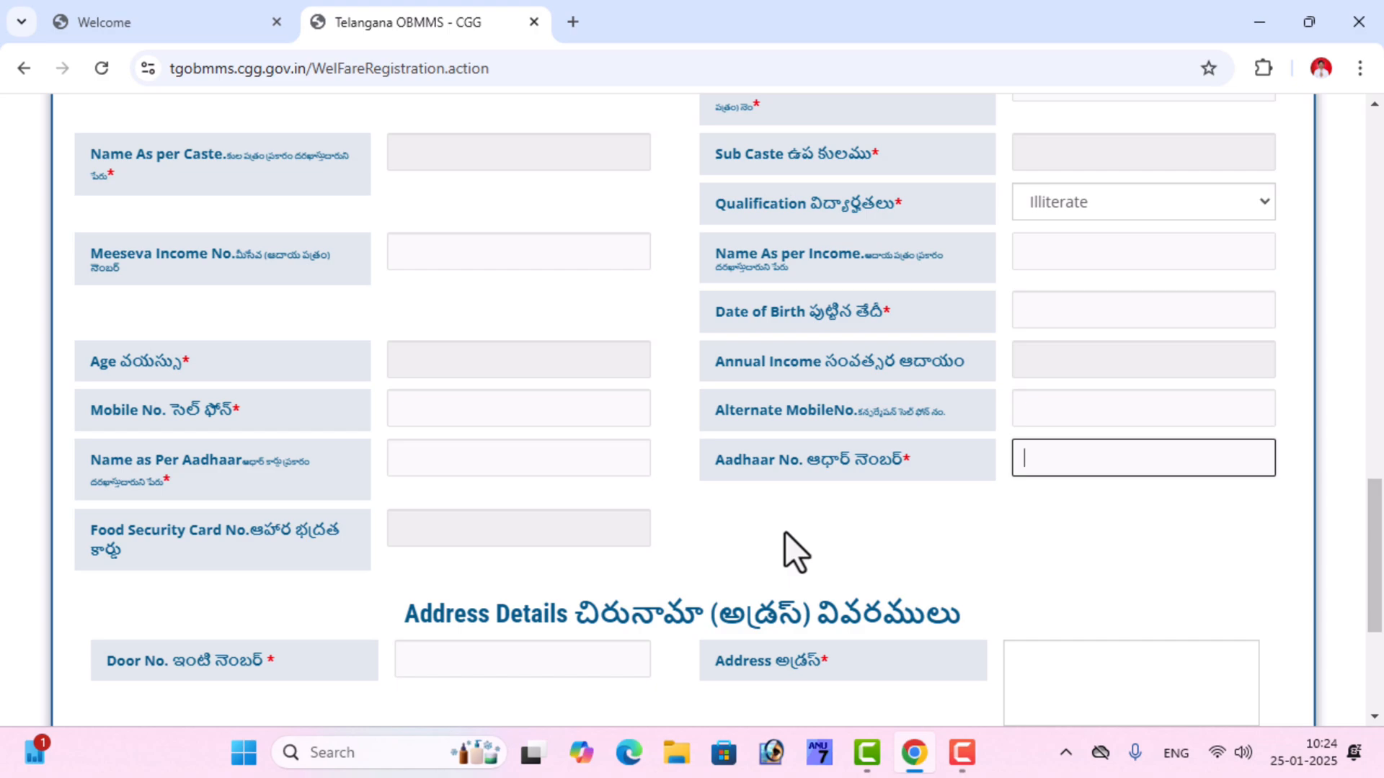
pyautogui.scroll(-2, 786, 533)
pyautogui.scroll(-2, 784, 533)
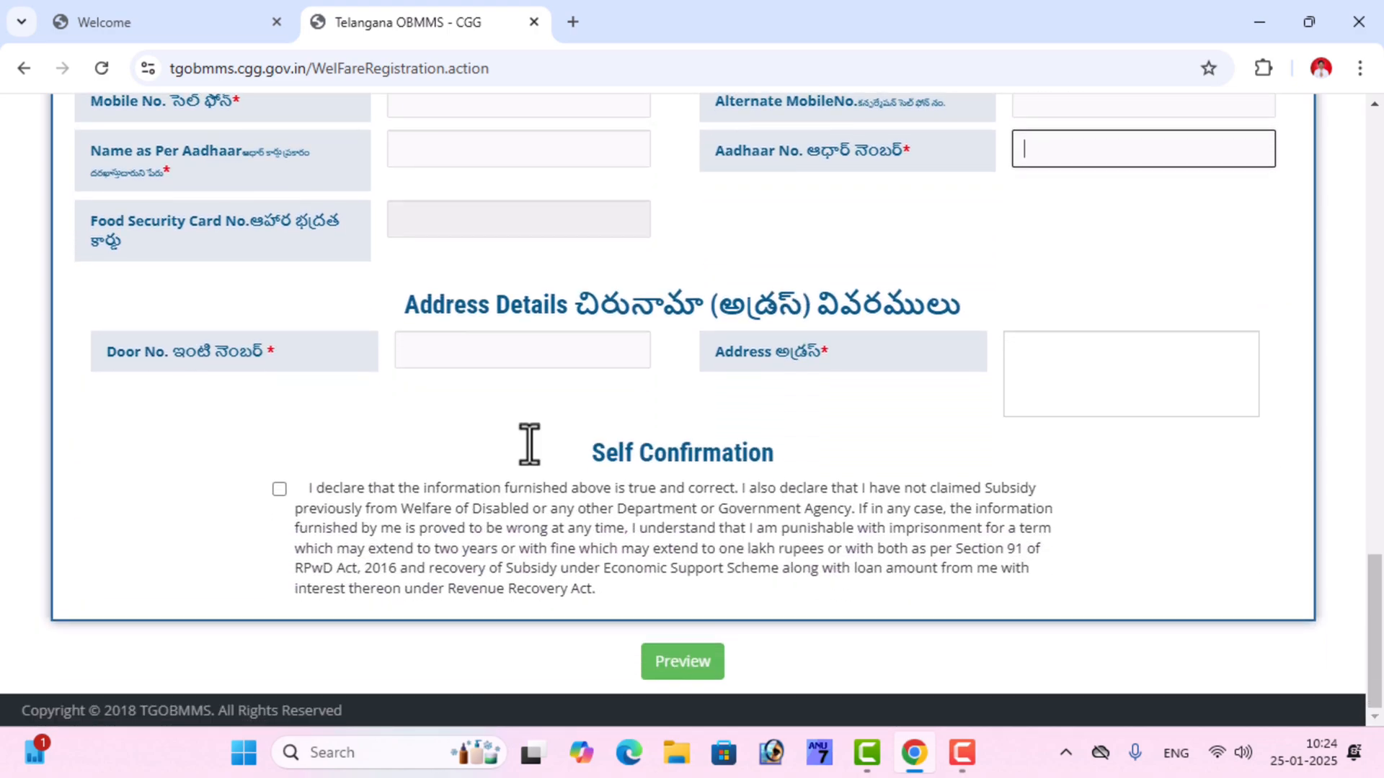
pyautogui.click(462, 351)
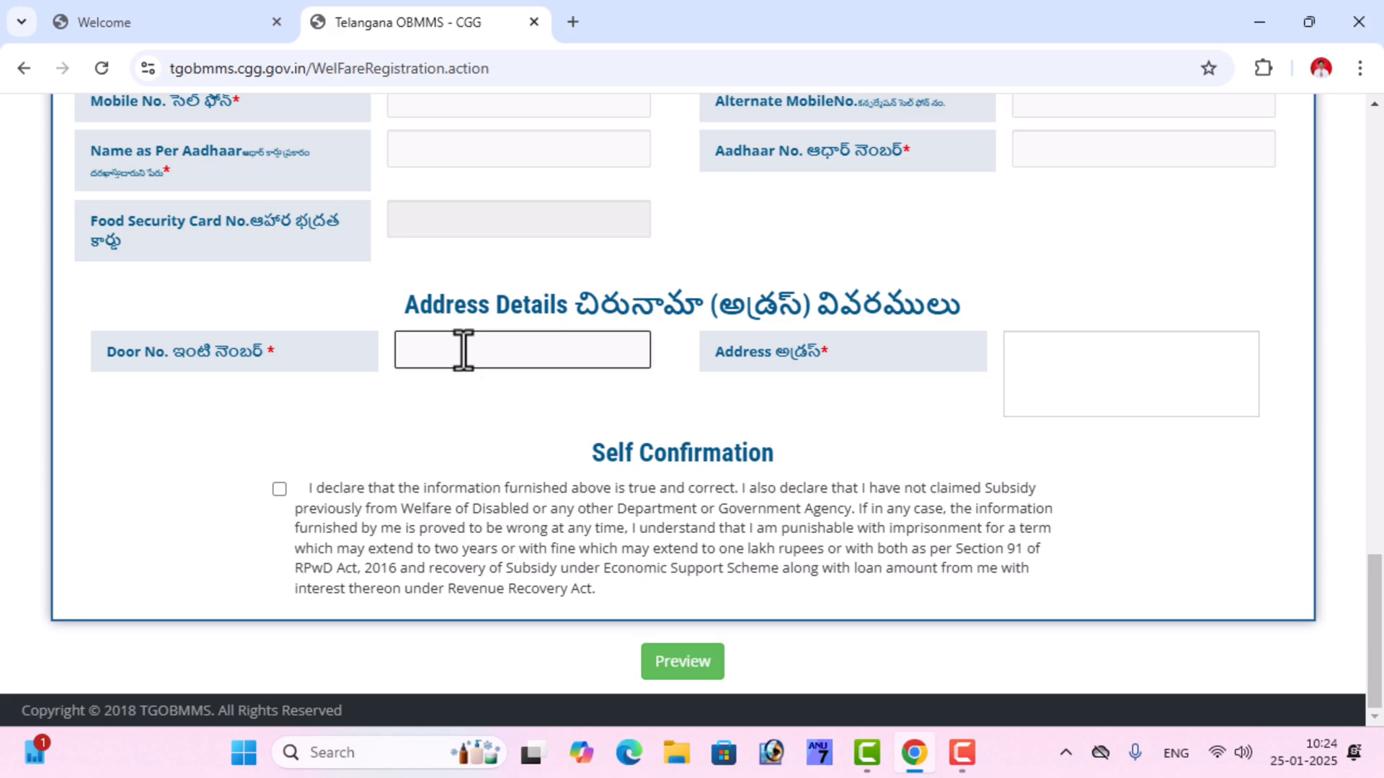
pyautogui.click(1063, 364)
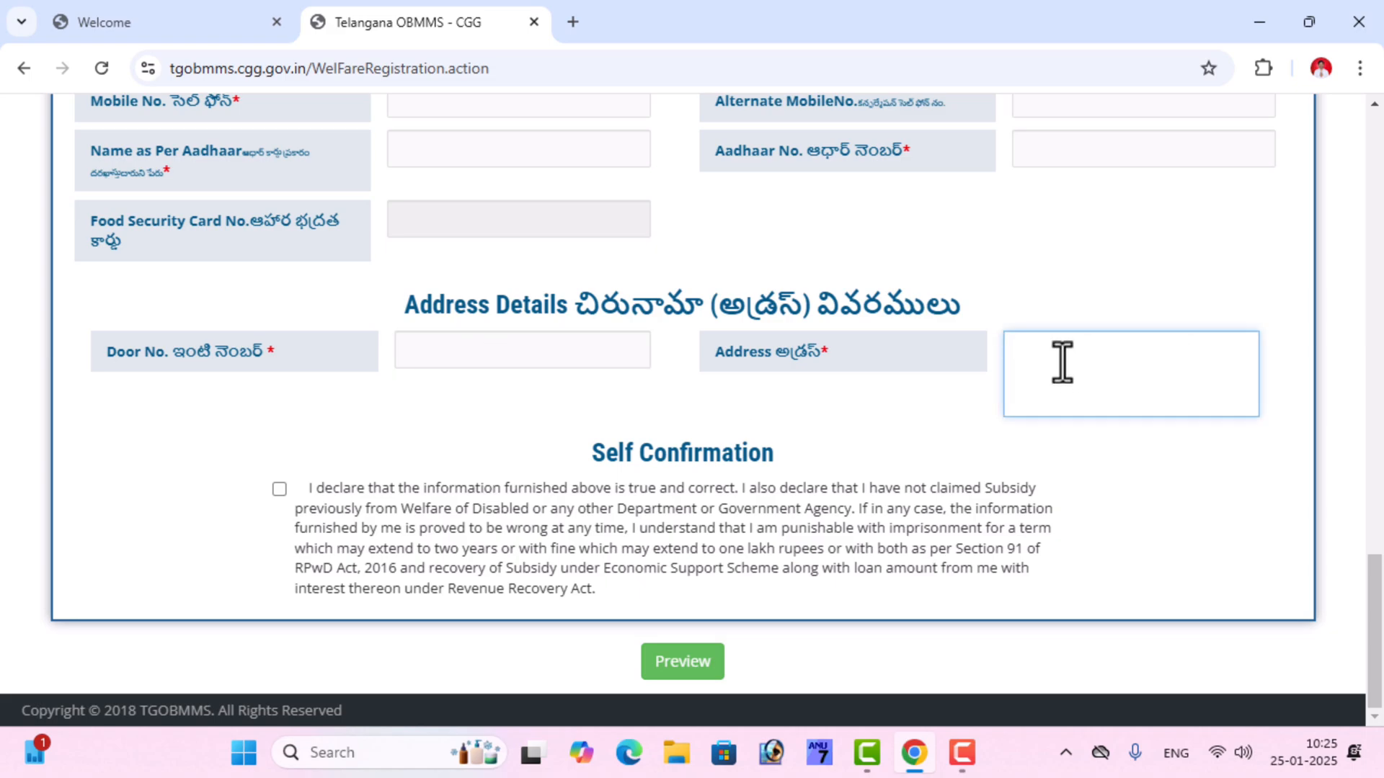
# Step: Accept the self confirmation declaration, try to preview the application, and dismiss the resulting alert
pyautogui.click(279, 489)
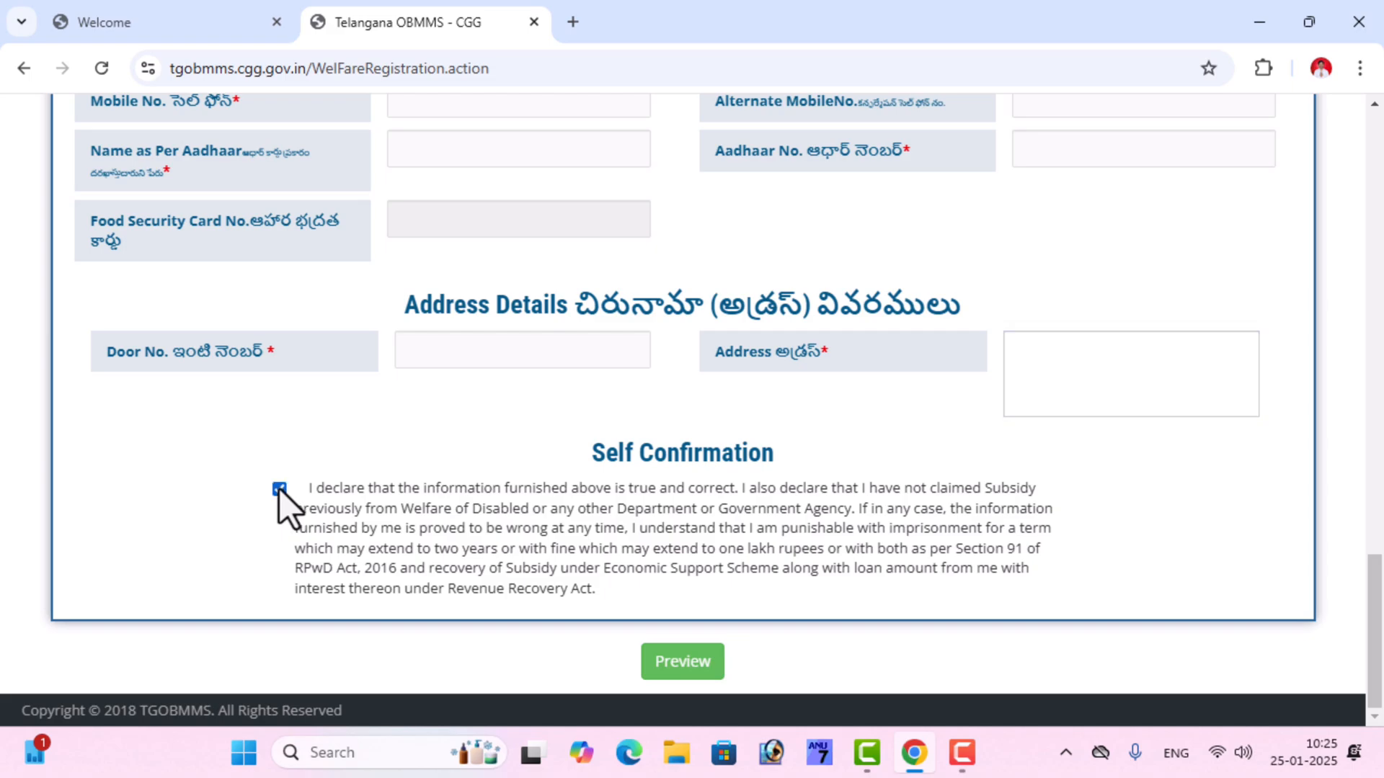
pyautogui.click(688, 660)
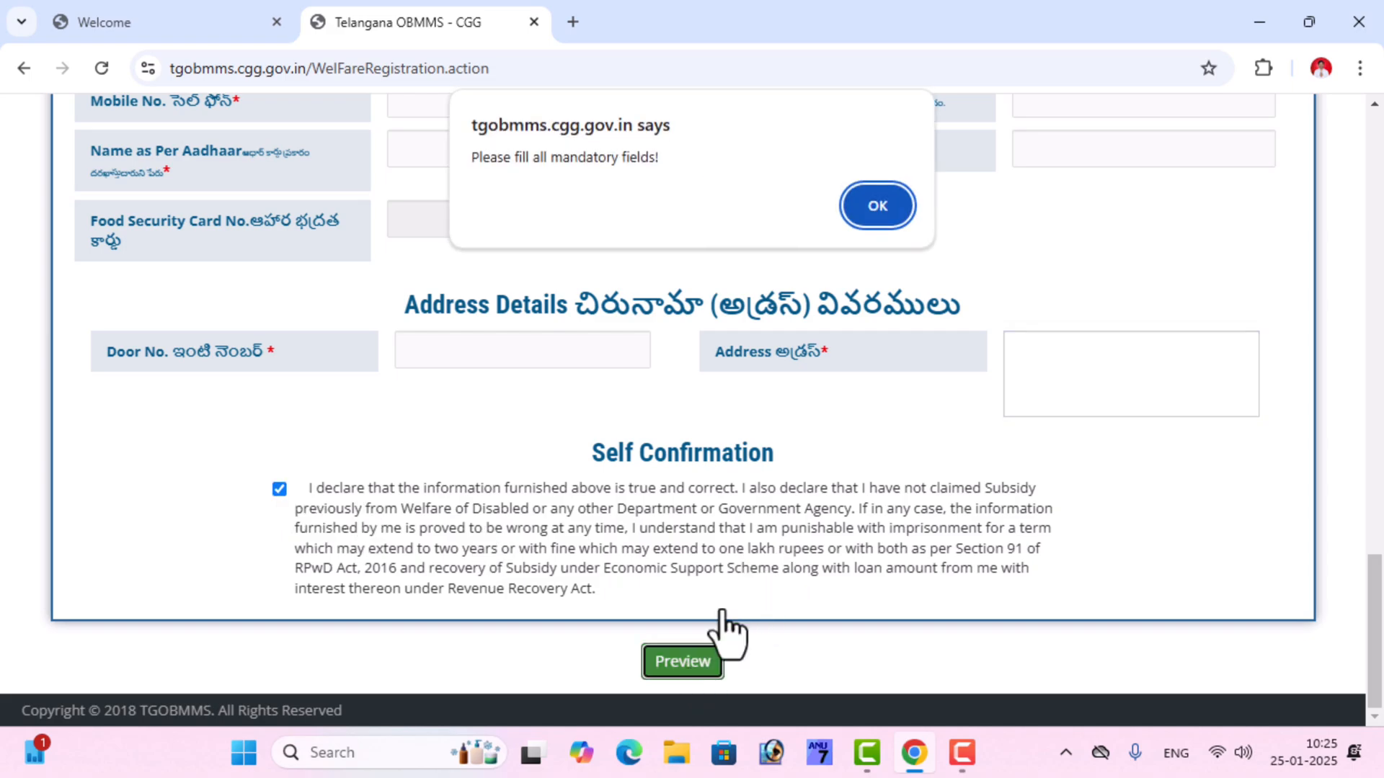
pyautogui.click(877, 208)
# Step: Examine the form for highlighted mandatory fields in the bank, beneficiary and address sections, and review the Location Details and Sector Details
pyautogui.scroll(3, 847, 460)
pyautogui.scroll(-4, 846, 459)
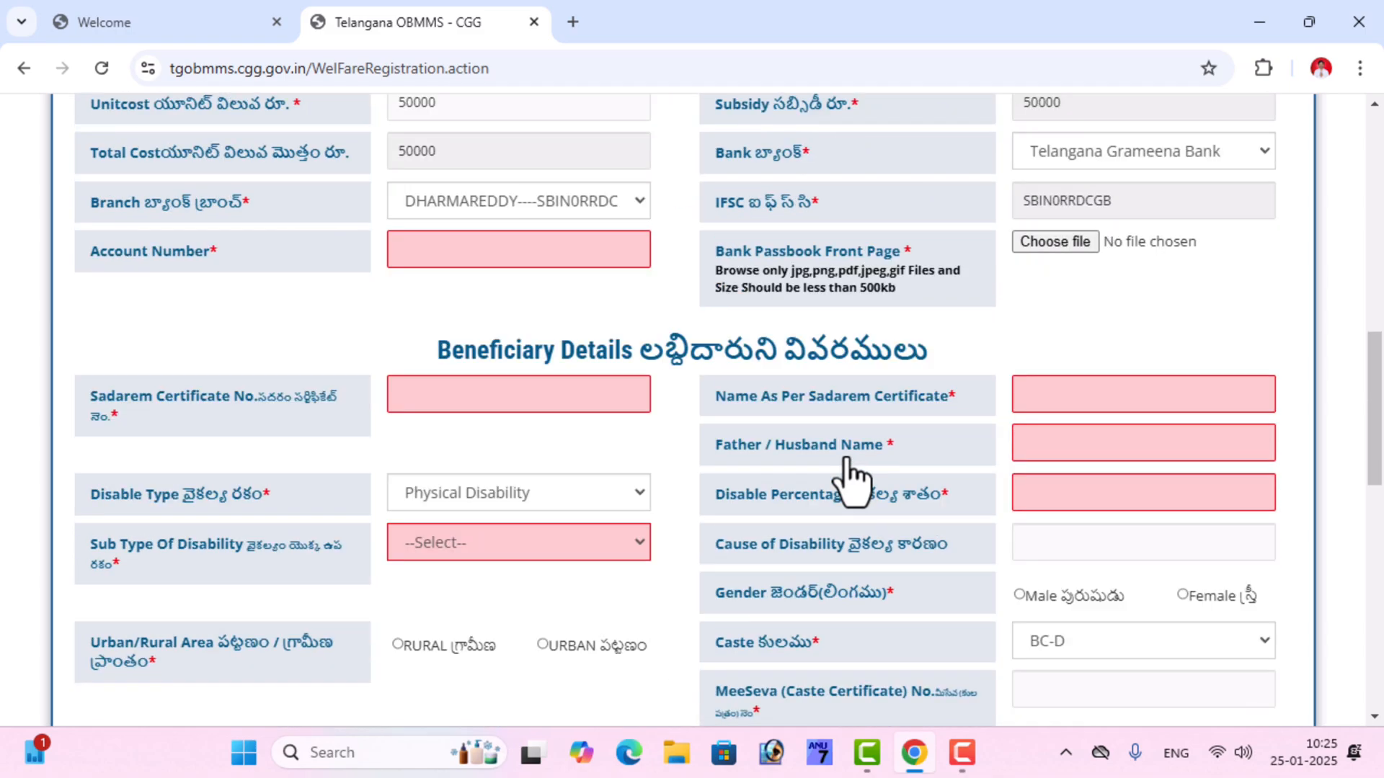
pyautogui.scroll(-10, 846, 461)
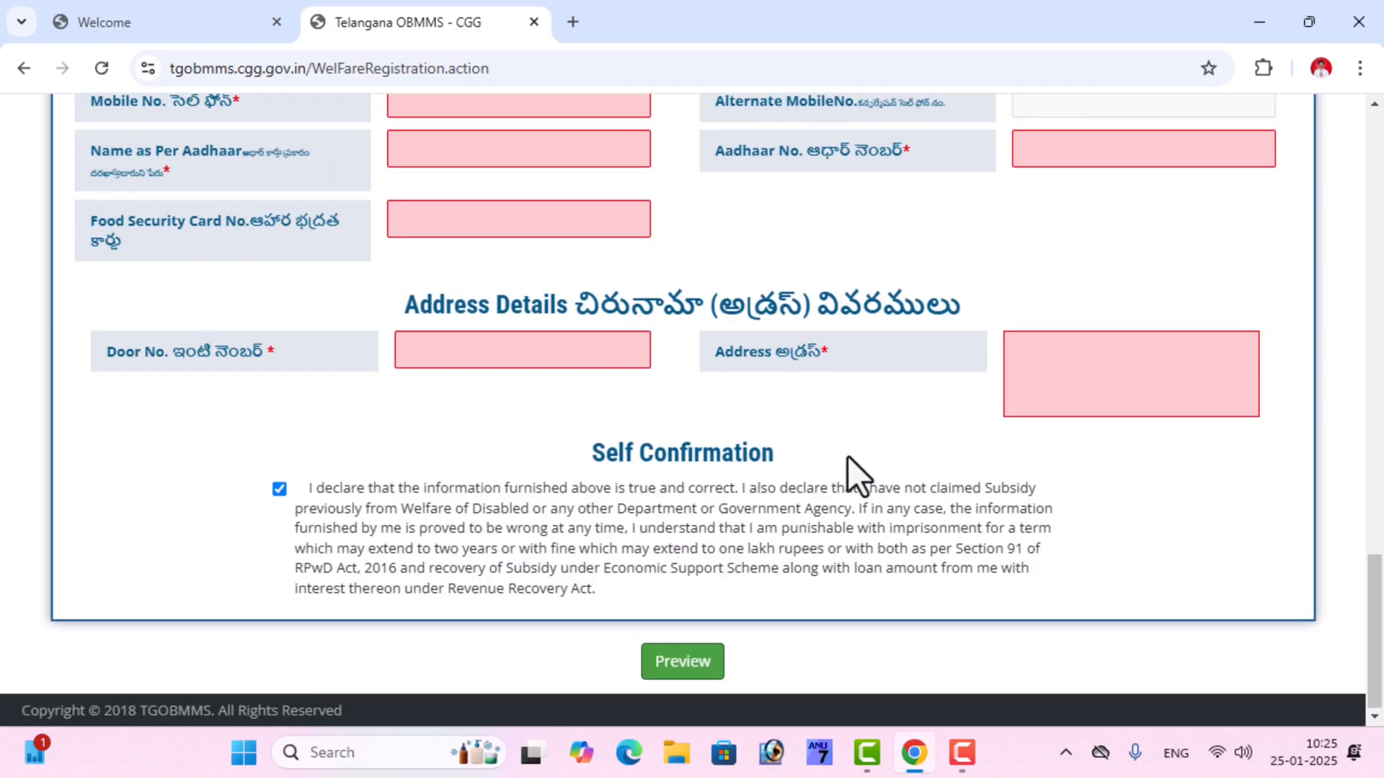
pyautogui.scroll(10, 847, 457)
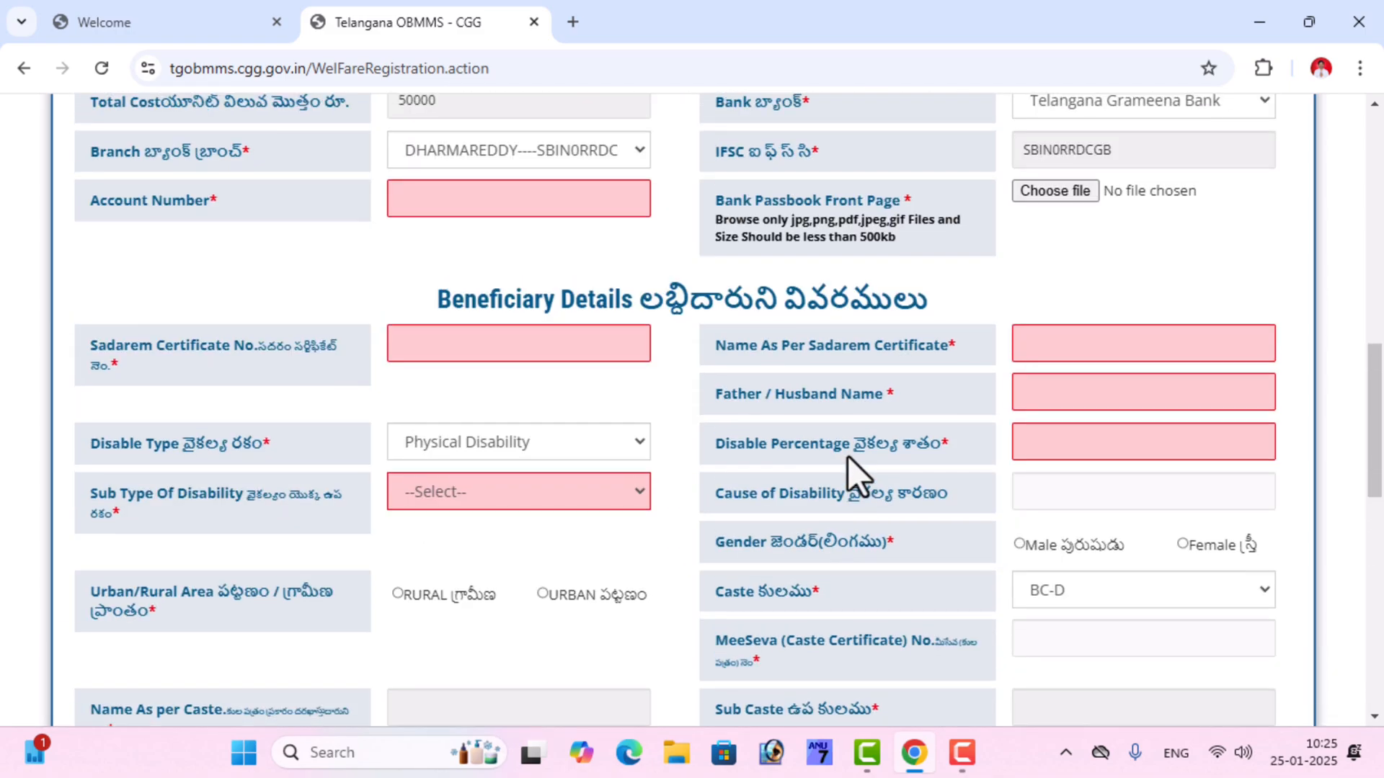
pyautogui.scroll(4, 848, 456)
pyautogui.scroll(-4, 852, 481)
pyautogui.scroll(3, 745, 447)
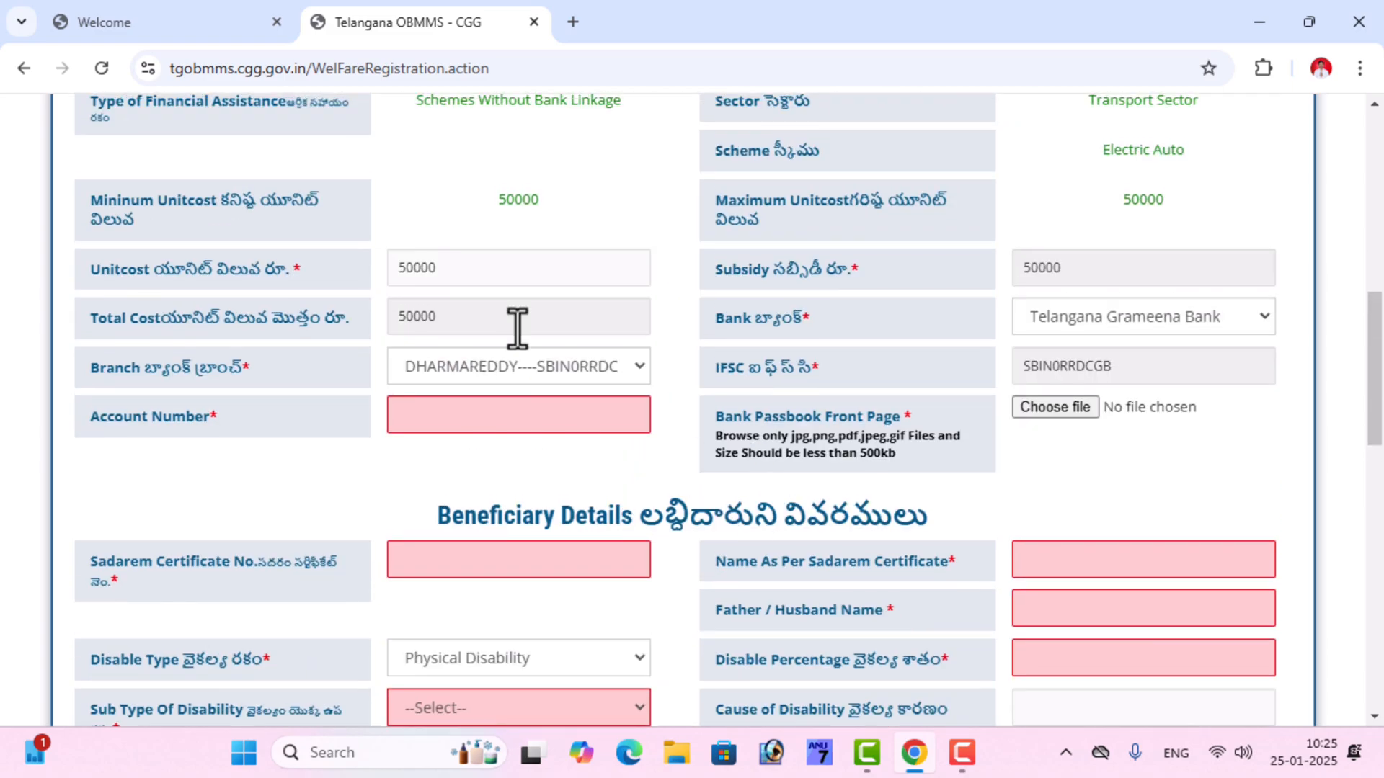
pyautogui.scroll(-12, 816, 346)
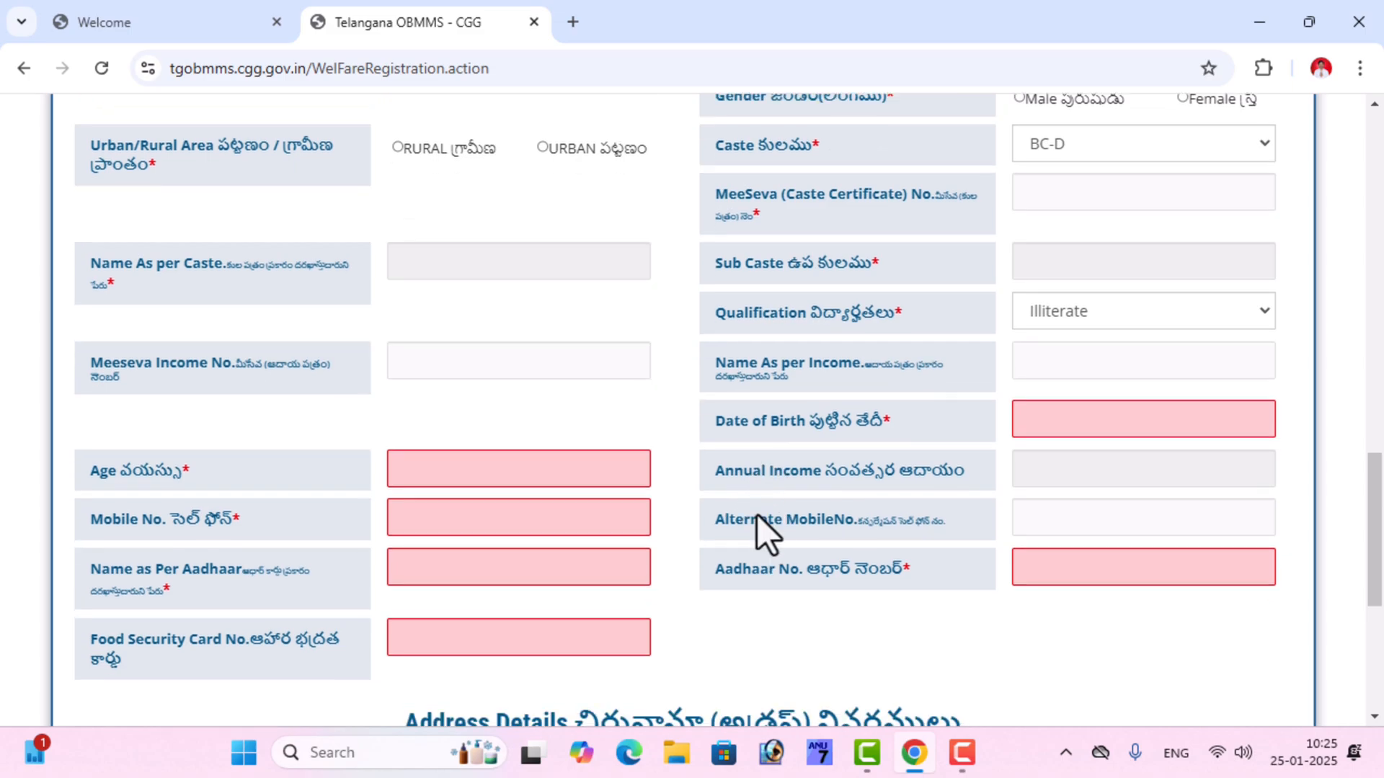
pyautogui.scroll(-2, 758, 522)
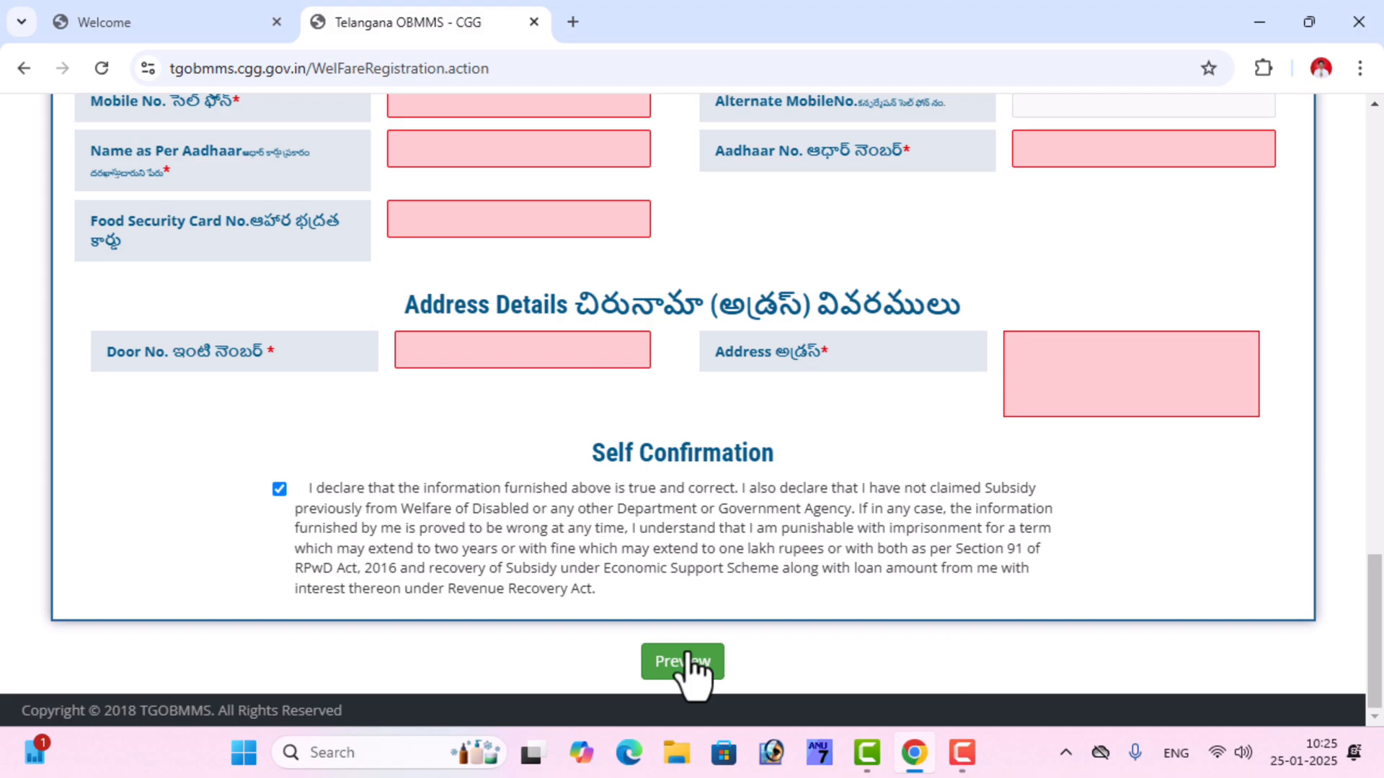
pyautogui.scroll(13, 606, 434)
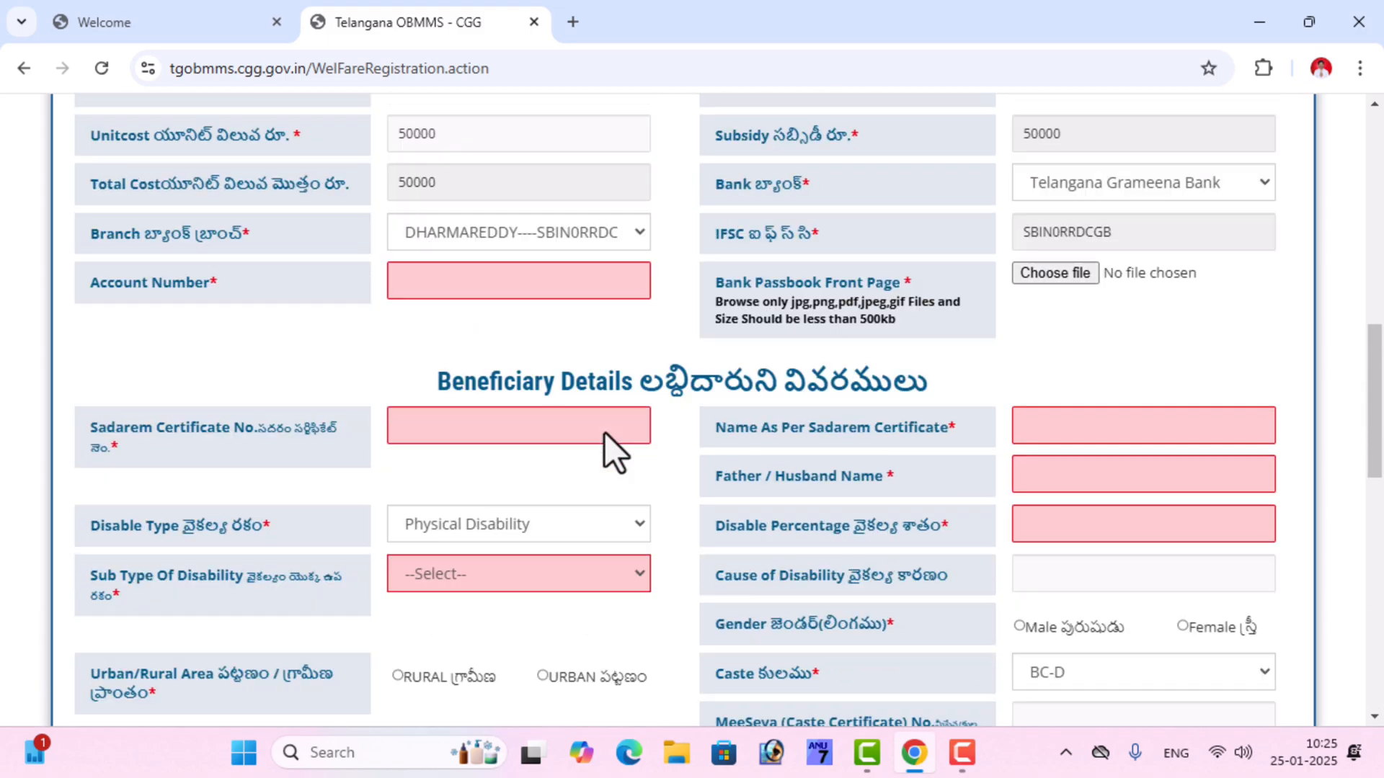
pyautogui.scroll(10, 604, 432)
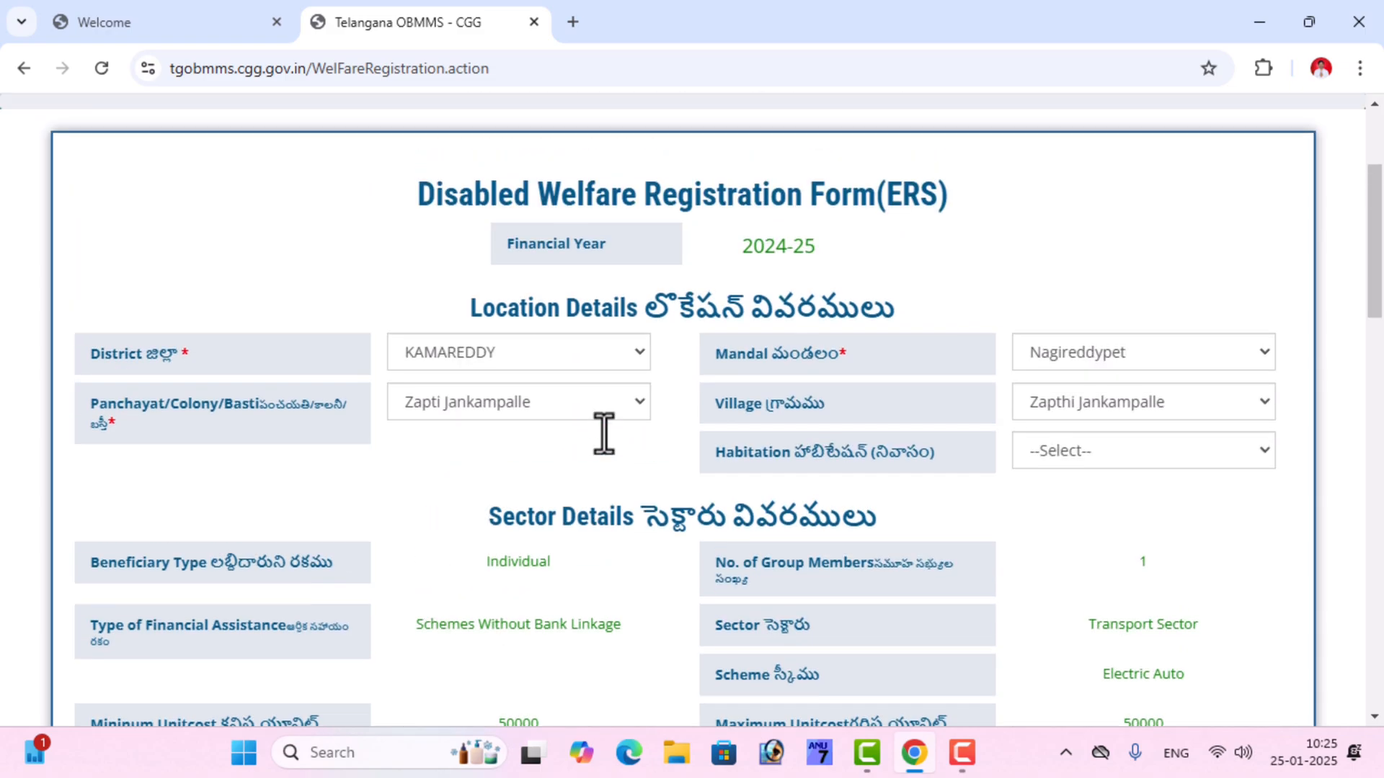
pyautogui.scroll(1, 604, 432)
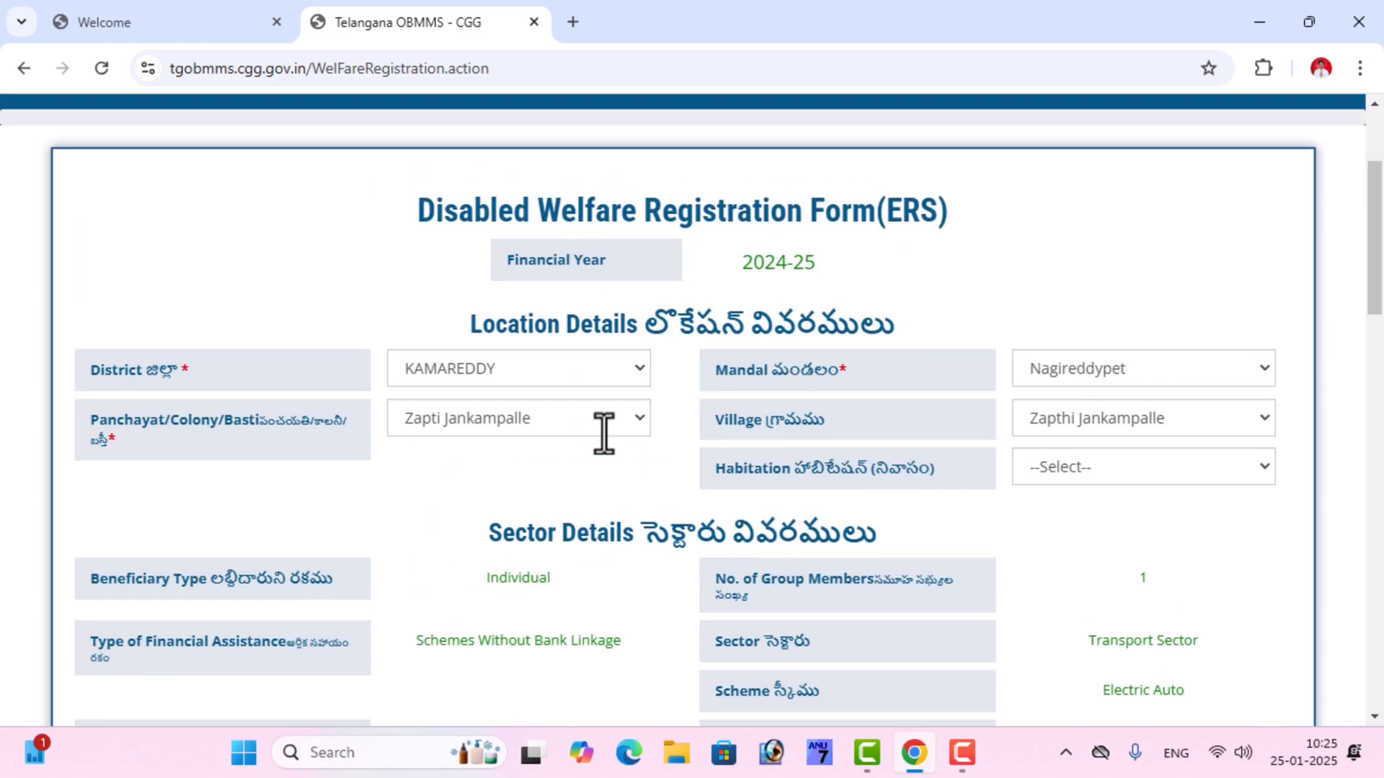